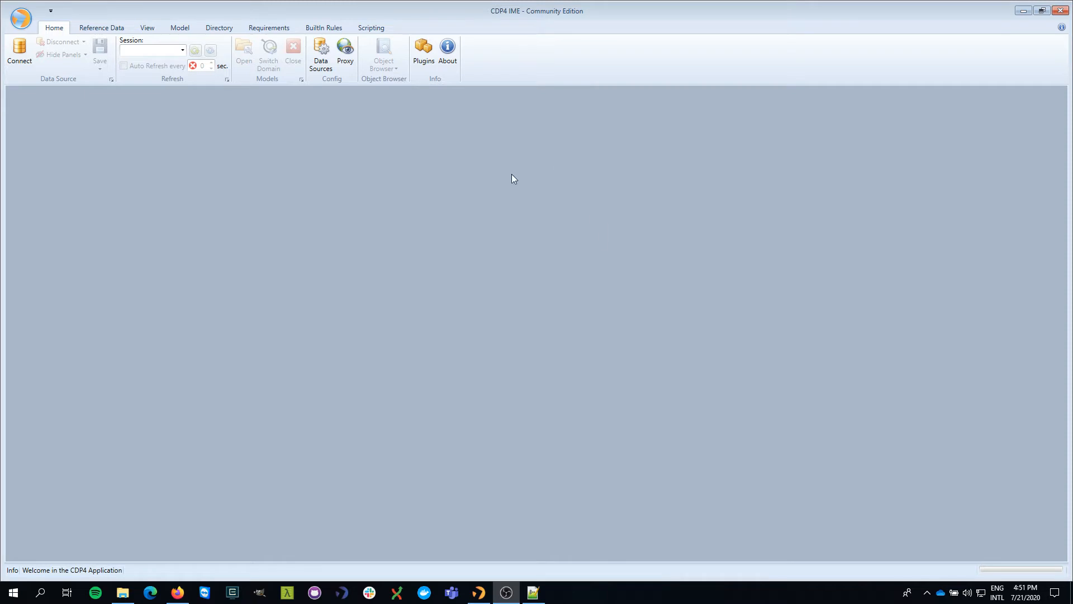
# - Connect to the CDP4 Services data source at address cdp4-public with the prefilled admin credentials
pyautogui.click(26, 51)
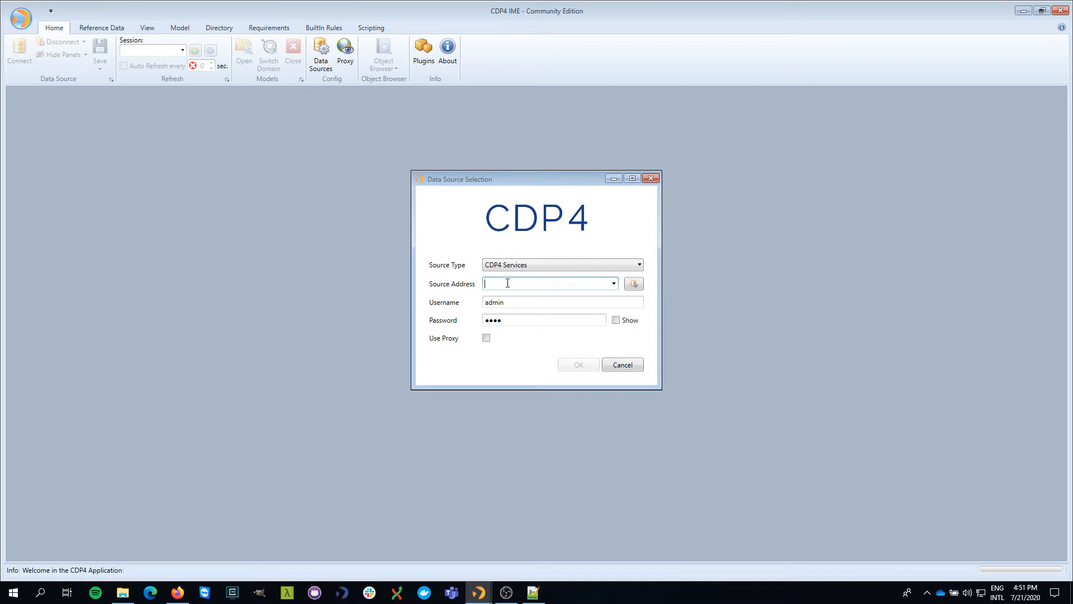
pyautogui.write('cdp4-public')
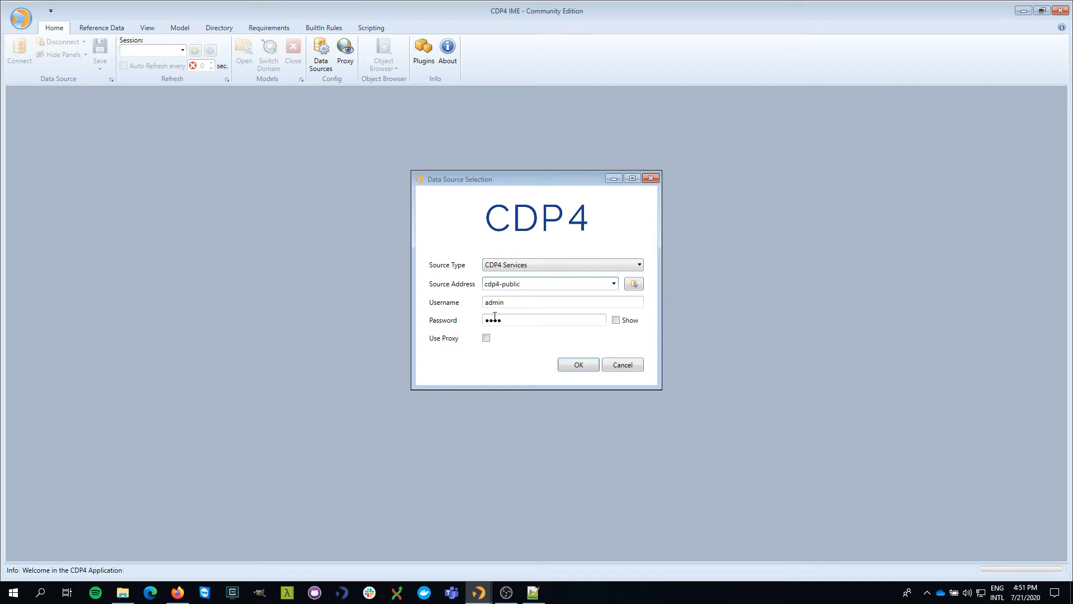
pyautogui.click(615, 320)
pyautogui.click(578, 364)
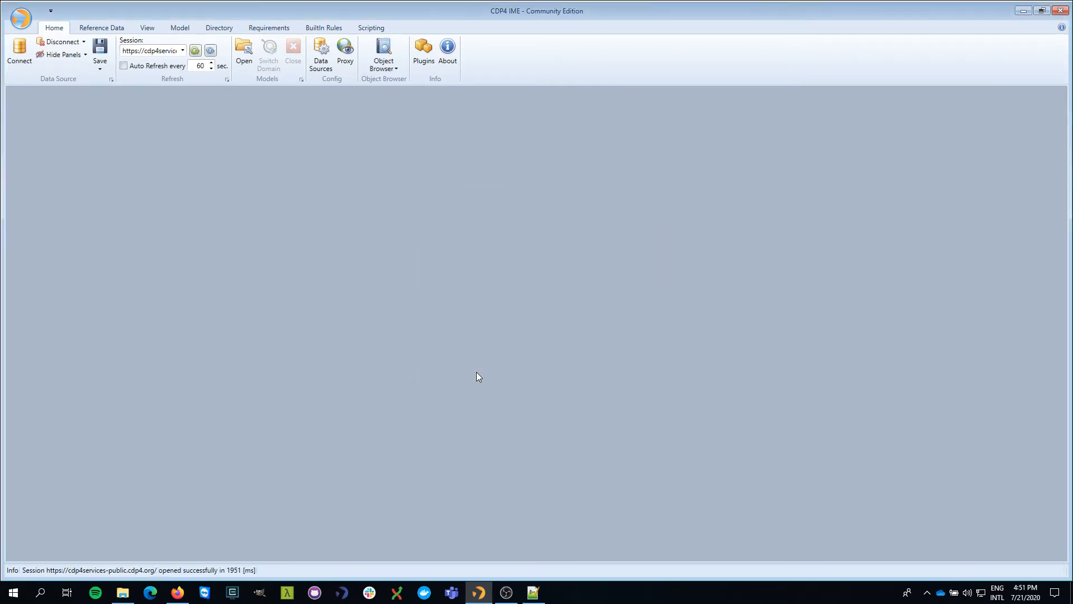
# - Open the engineering models browser of the site directory for the connected public CDP4 session
pyautogui.click(230, 30)
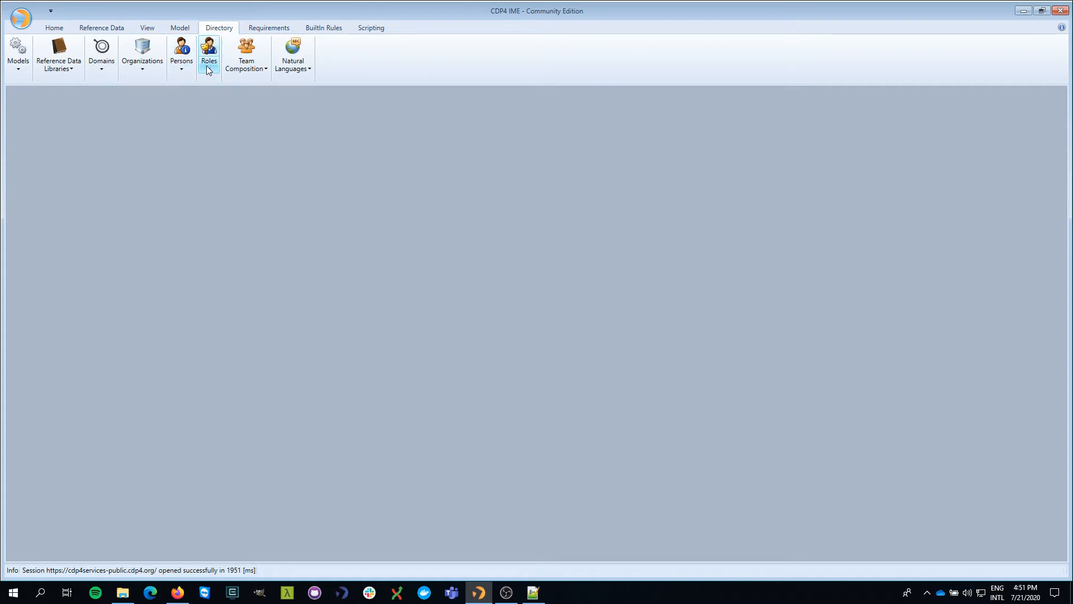
pyautogui.click(23, 74)
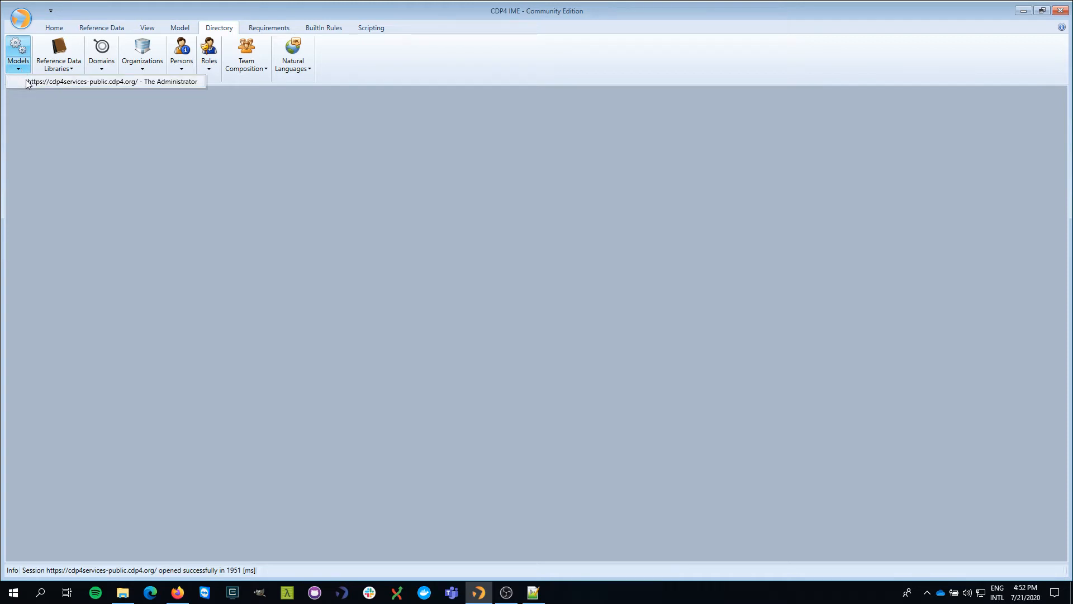
pyautogui.click(27, 83)
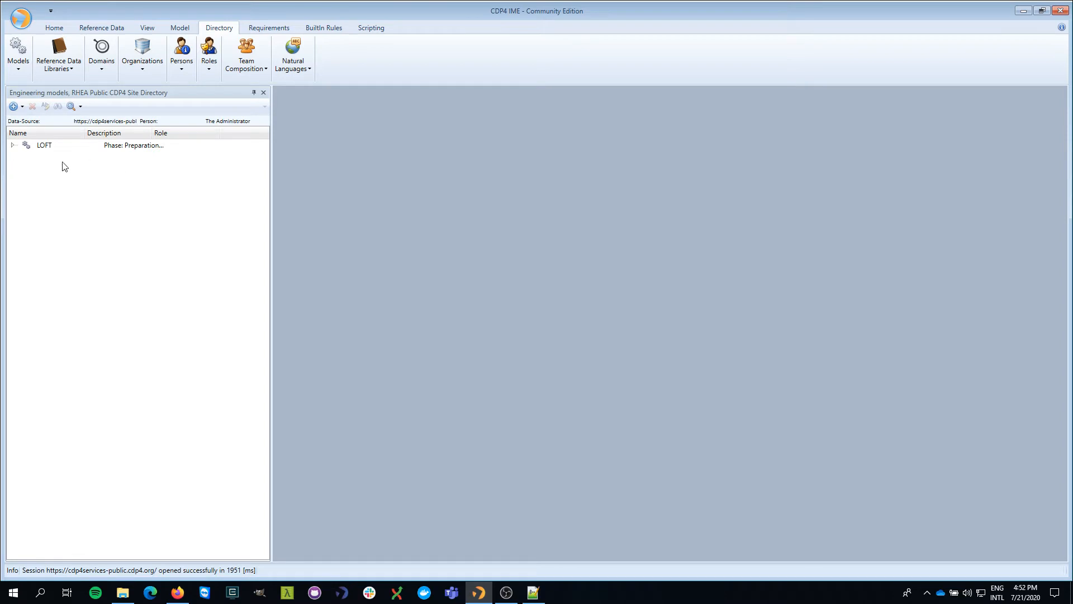
# - Start a new engineering model setup with the short name DEMO and the name Demonstration
pyautogui.rightClick(56, 193)
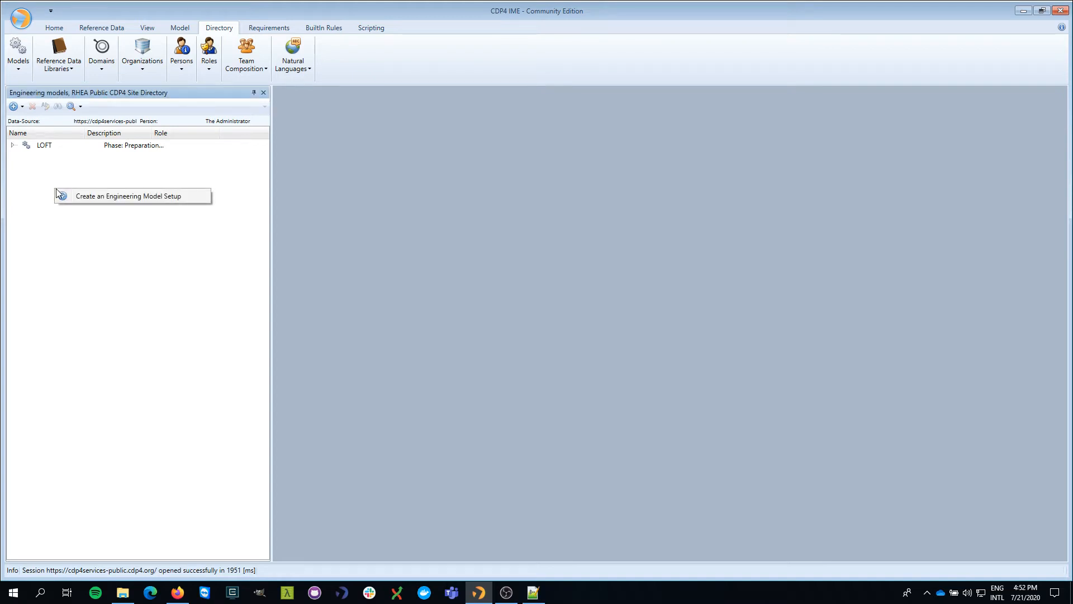
pyautogui.click(88, 200)
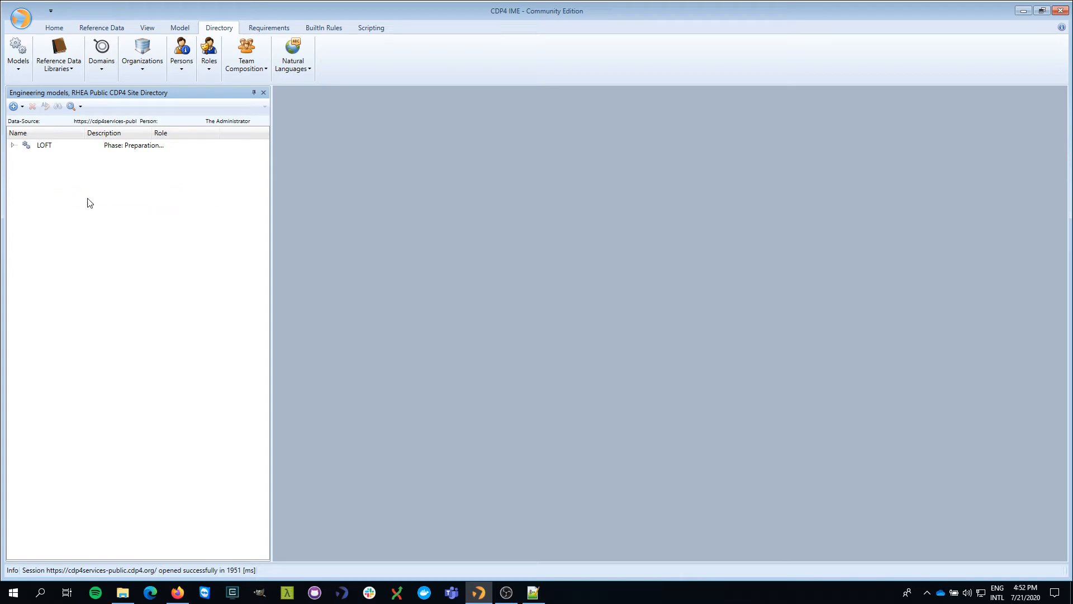
pyautogui.moveTo(457, 175); pyautogui.dragTo(446, 152)
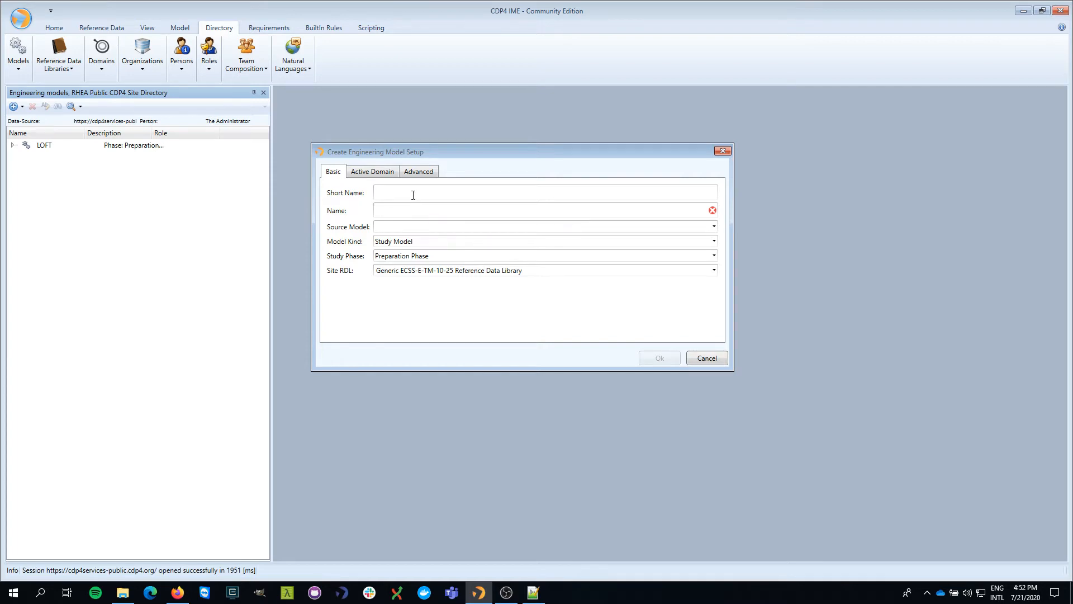
pyautogui.write('DEMO')
pyautogui.press('Tab')
pyautogui.write('Demonstration')
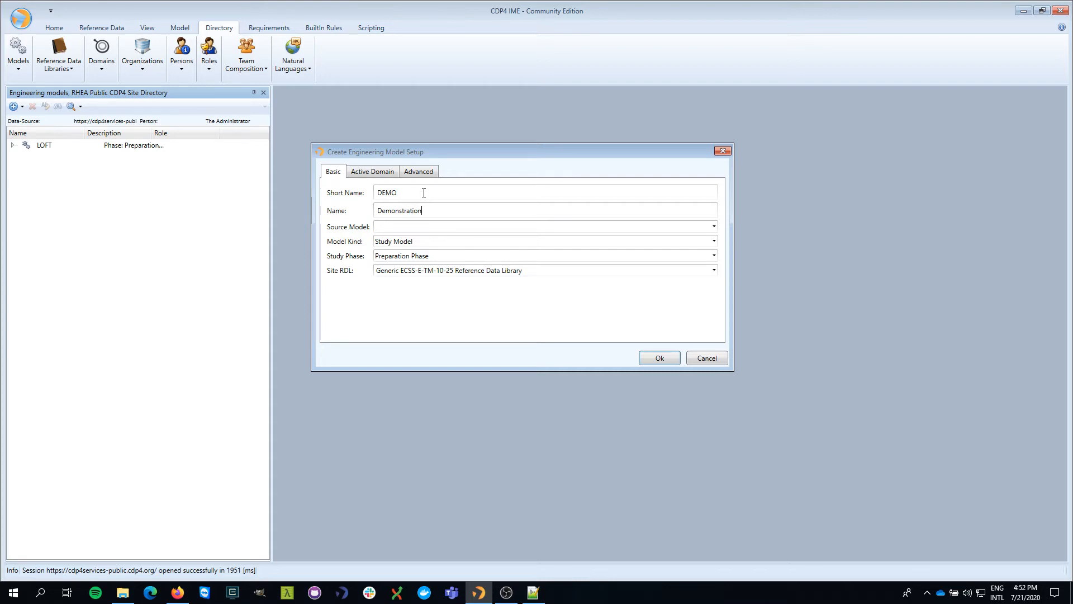
# - Leave the source model empty and keep Study Model, Preparation Phase and the Generic ECSS-E-TM-10-25 Reference Data Library as the setup options
pyautogui.click(475, 227)
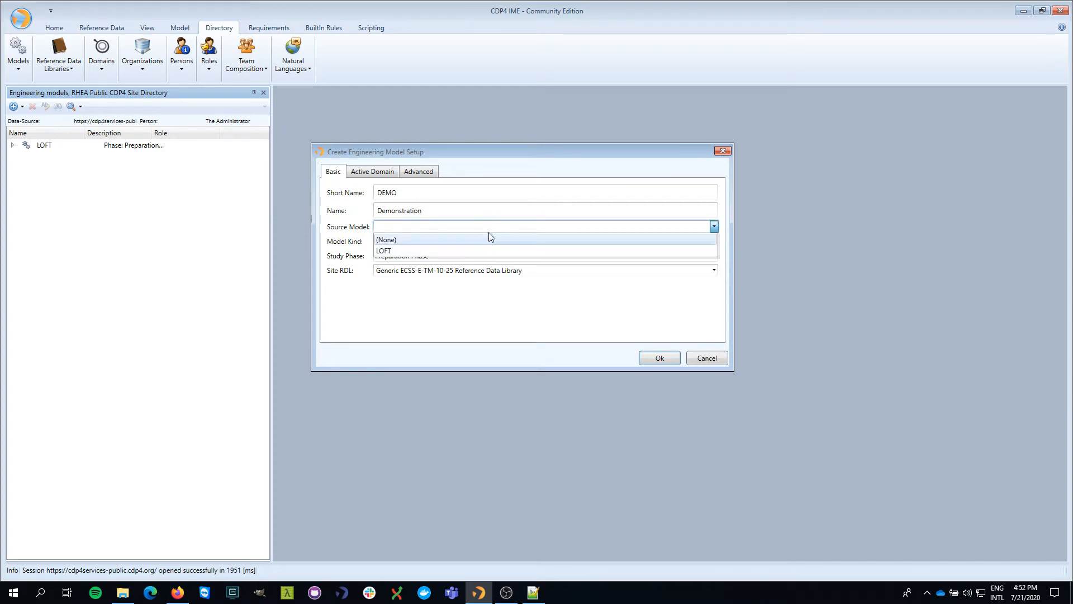
pyautogui.click(495, 230)
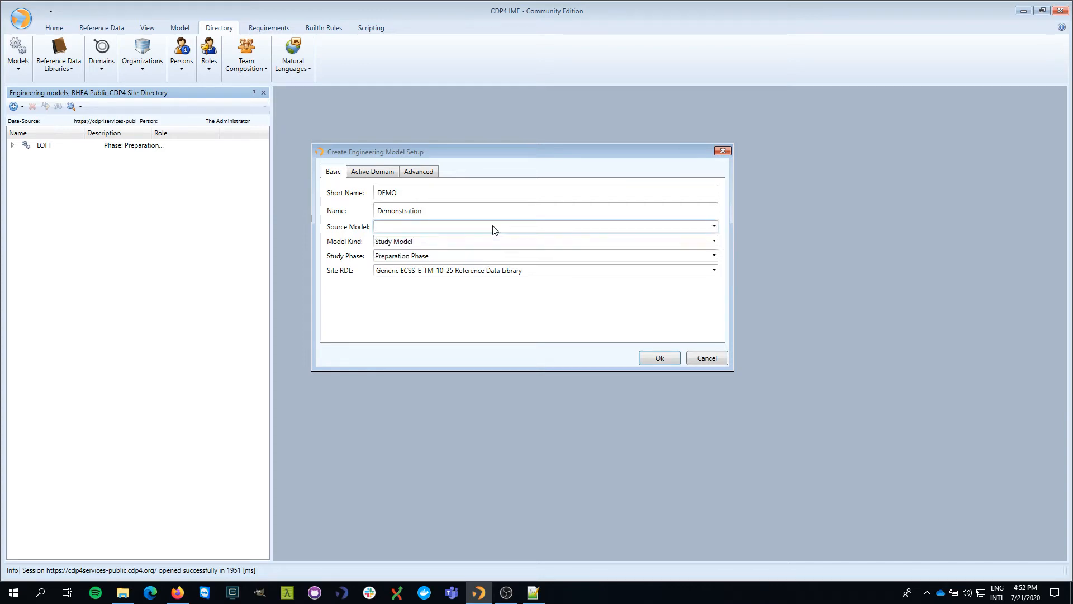
pyautogui.click(484, 243)
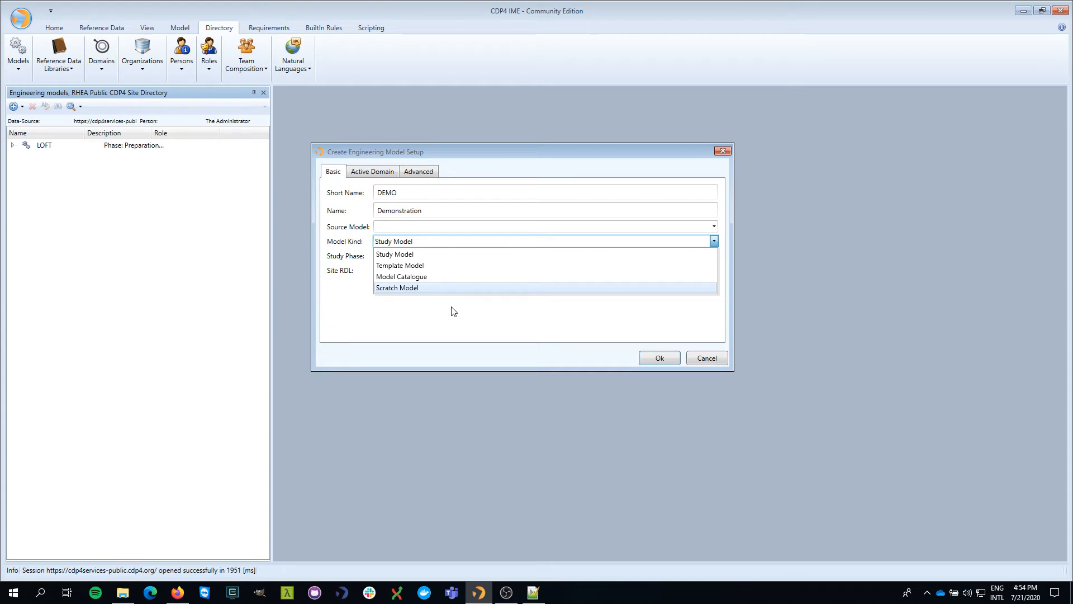
pyautogui.click(449, 255)
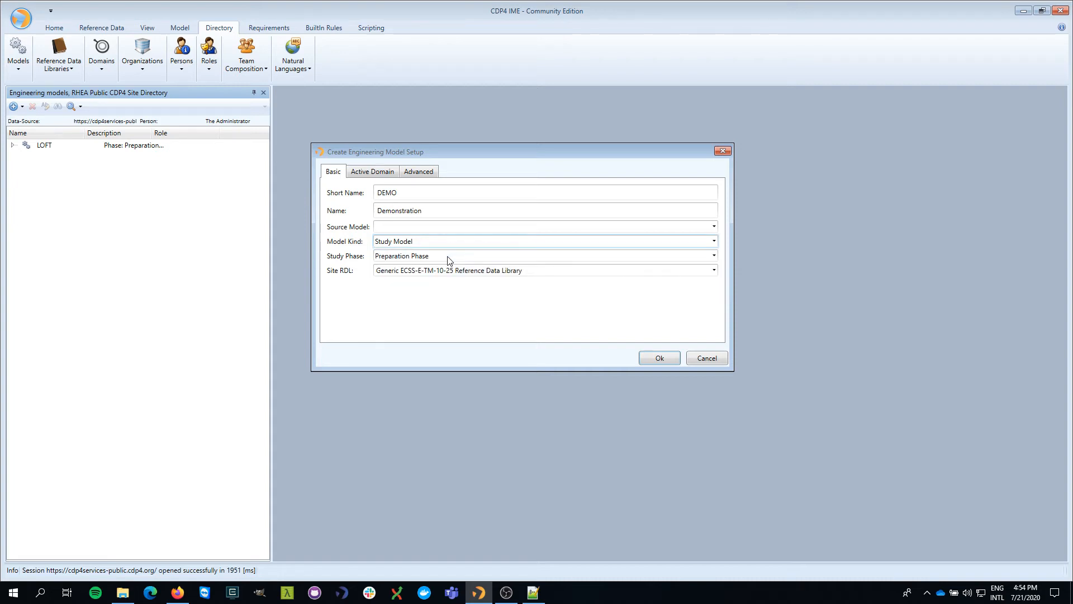
pyautogui.click(480, 258)
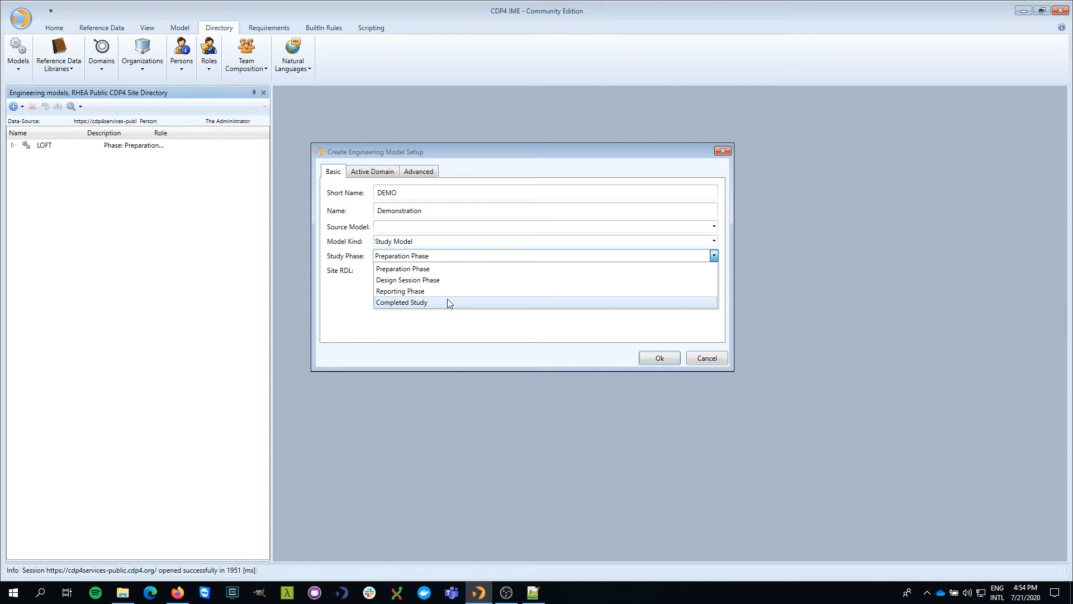
pyautogui.click(436, 272)
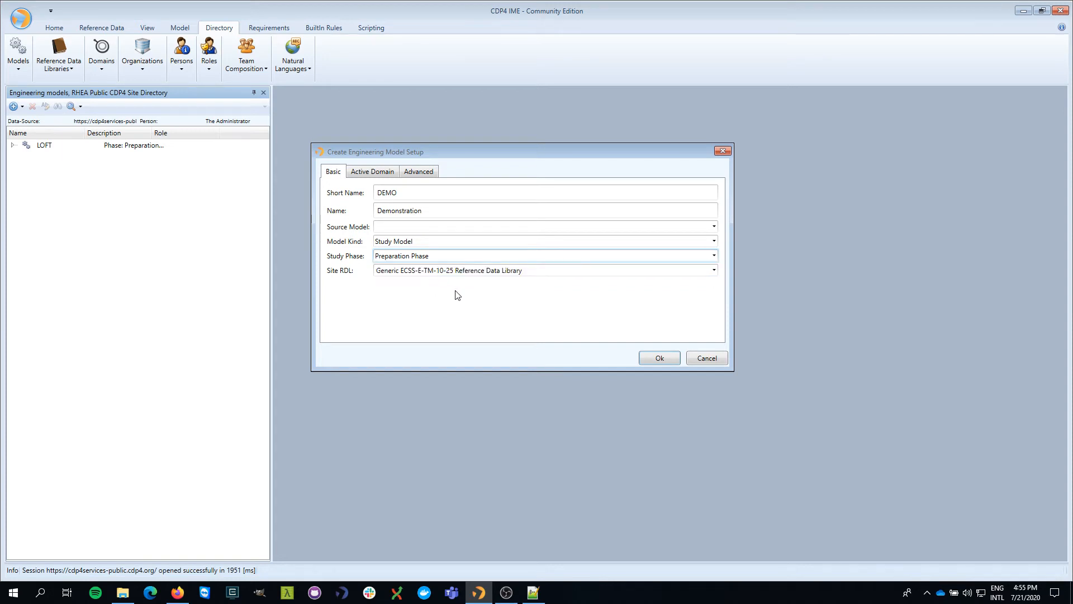
pyautogui.click(475, 272)
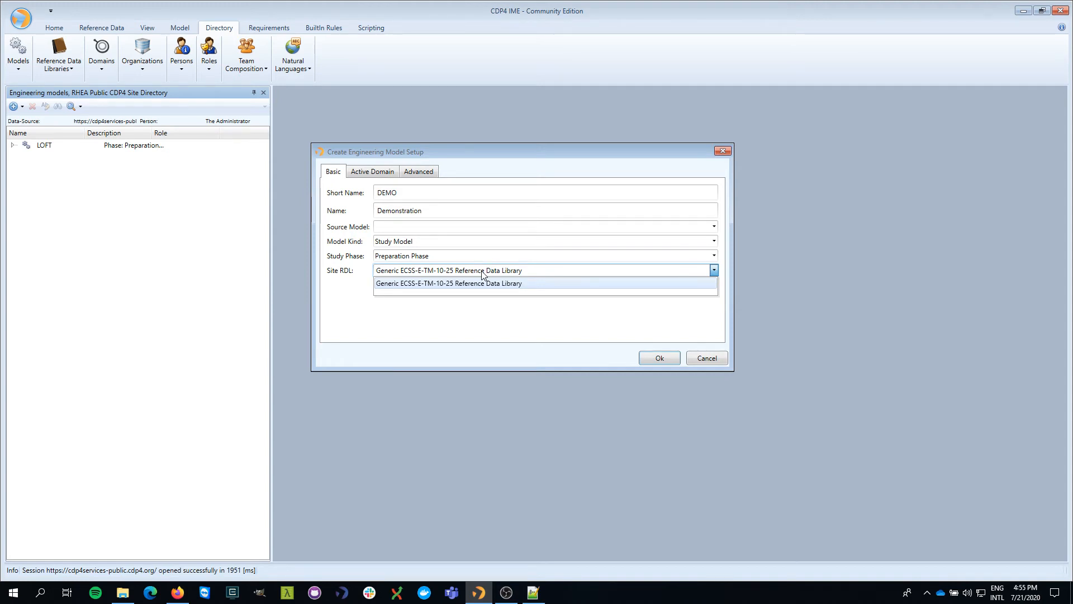
pyautogui.click(484, 274)
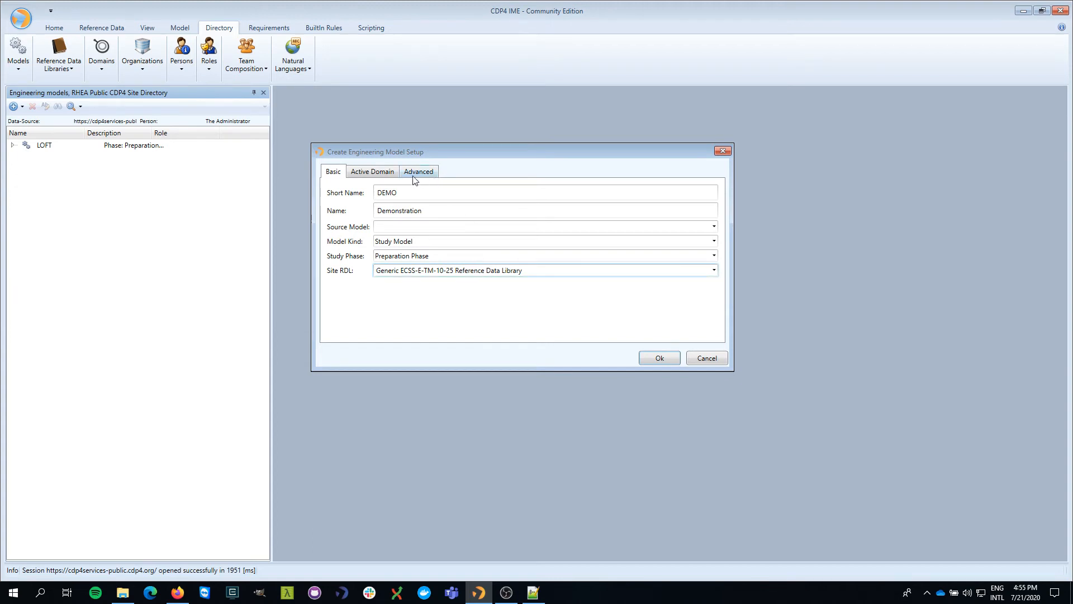
# - Check the available active domains without selecting any, and create the Demonstration model setup
pyautogui.moveTo(410, 154); pyautogui.dragTo(436, 167)
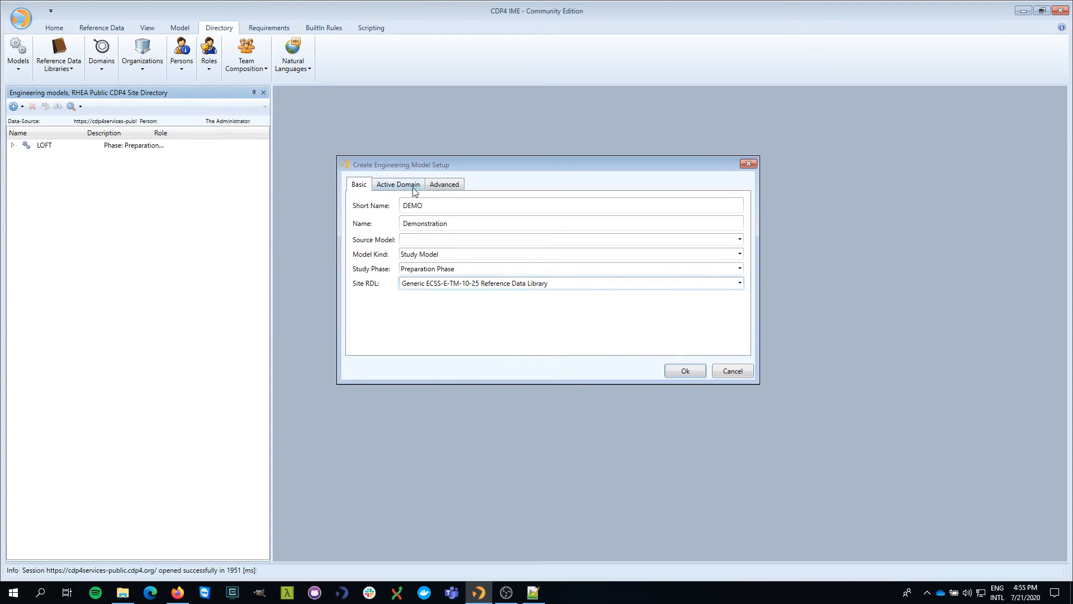
pyautogui.click(411, 187)
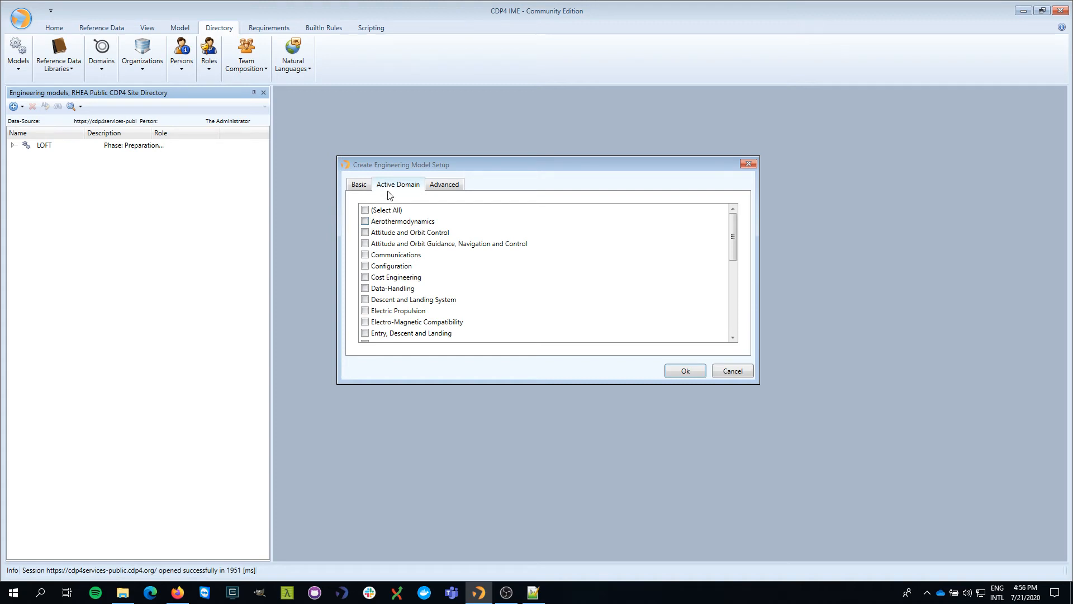
pyautogui.click(361, 185)
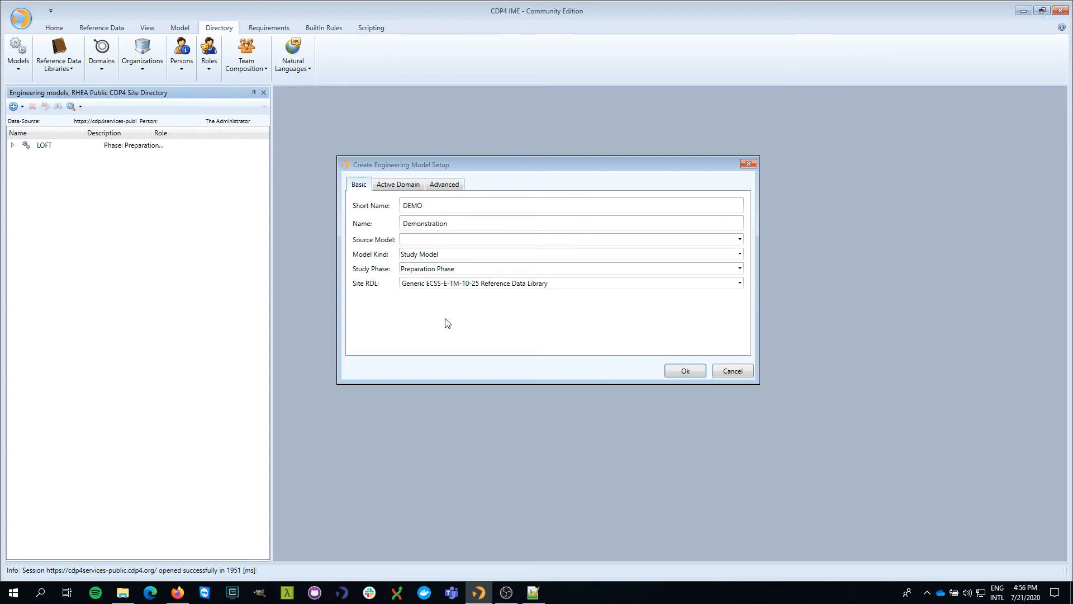
pyautogui.click(684, 373)
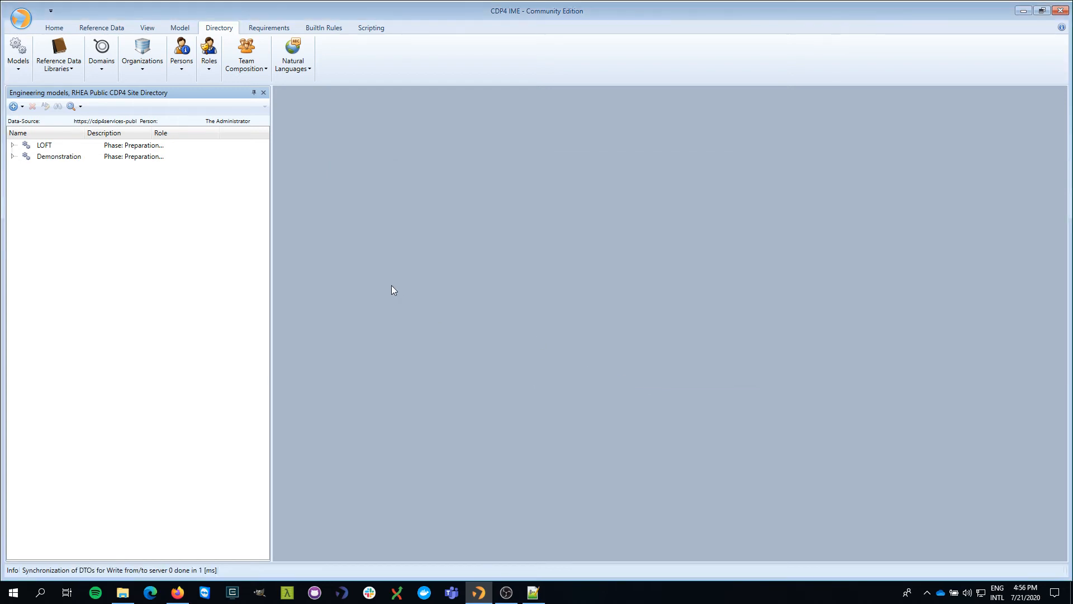
# - Expand the Demonstration model and examine its participants, iterations and active domains
pyautogui.click(34, 159)
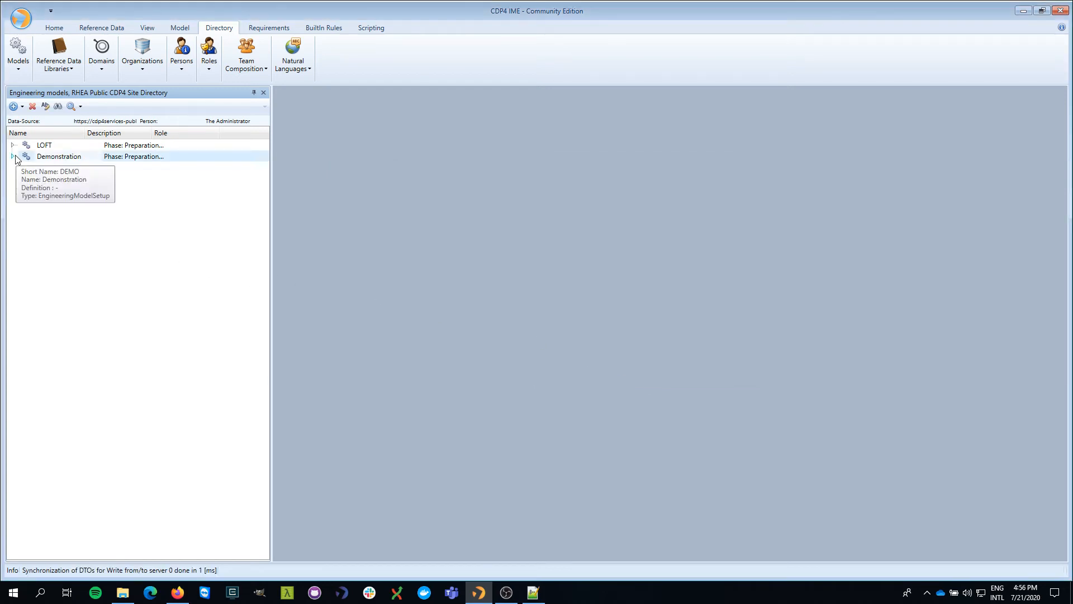
pyautogui.click(13, 157)
pyautogui.click(23, 168)
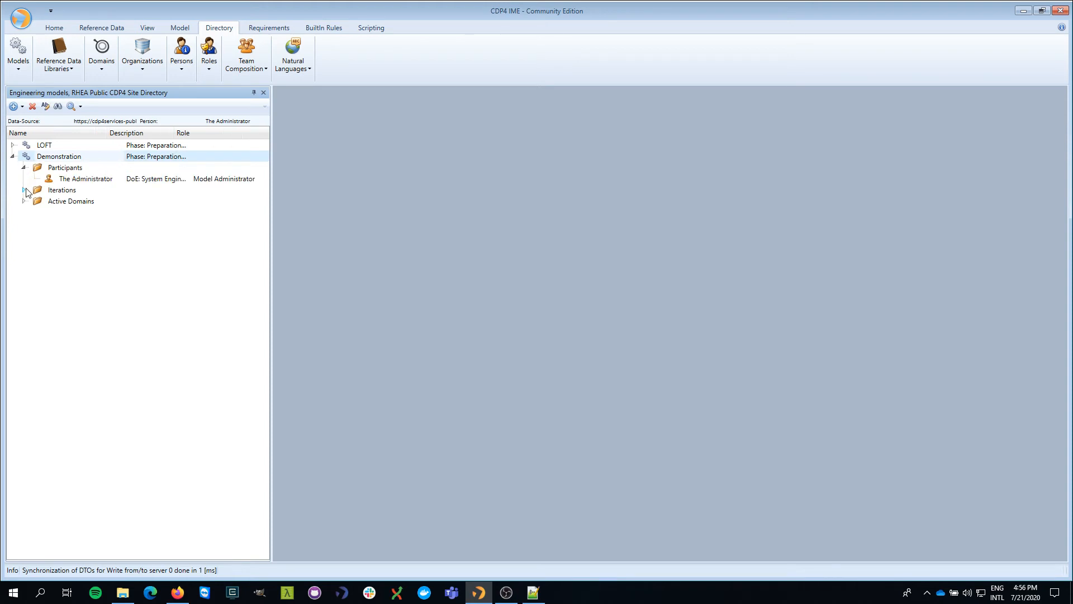
pyautogui.click(24, 190)
pyautogui.click(23, 212)
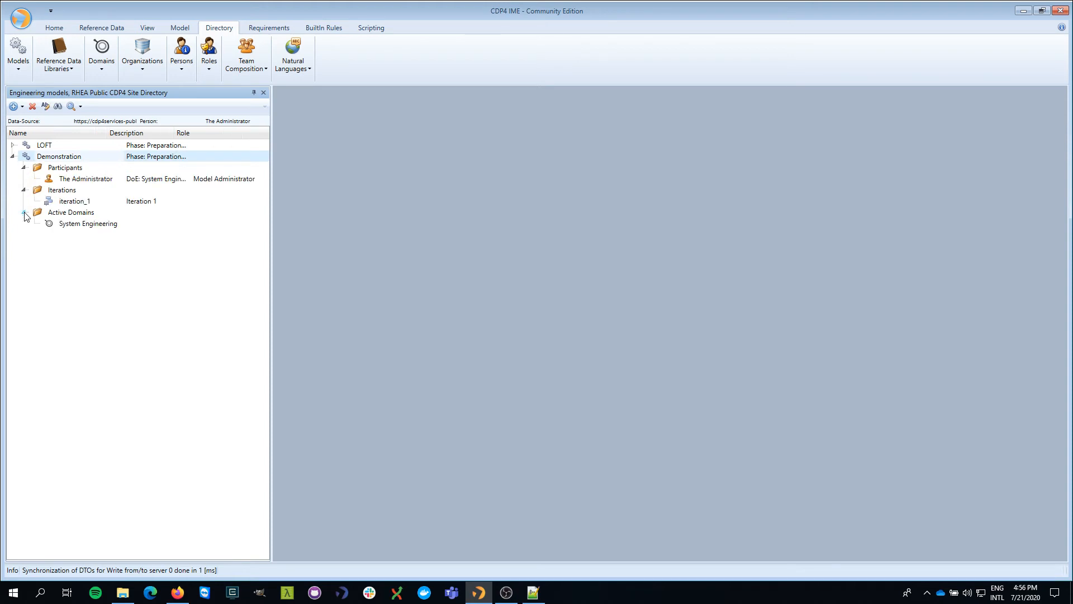
pyautogui.click(97, 180)
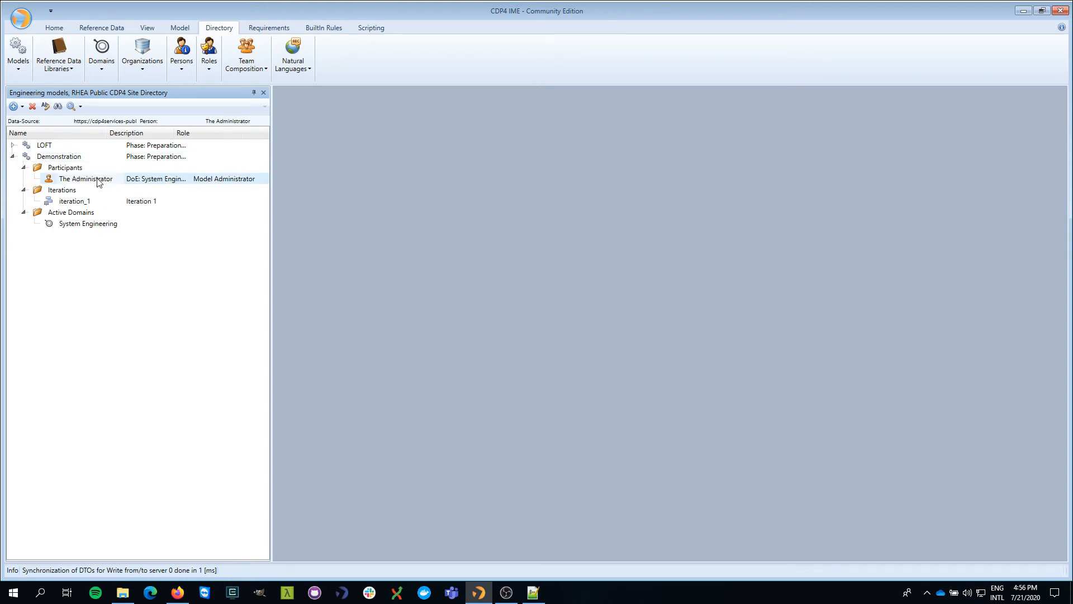
pyautogui.click(89, 225)
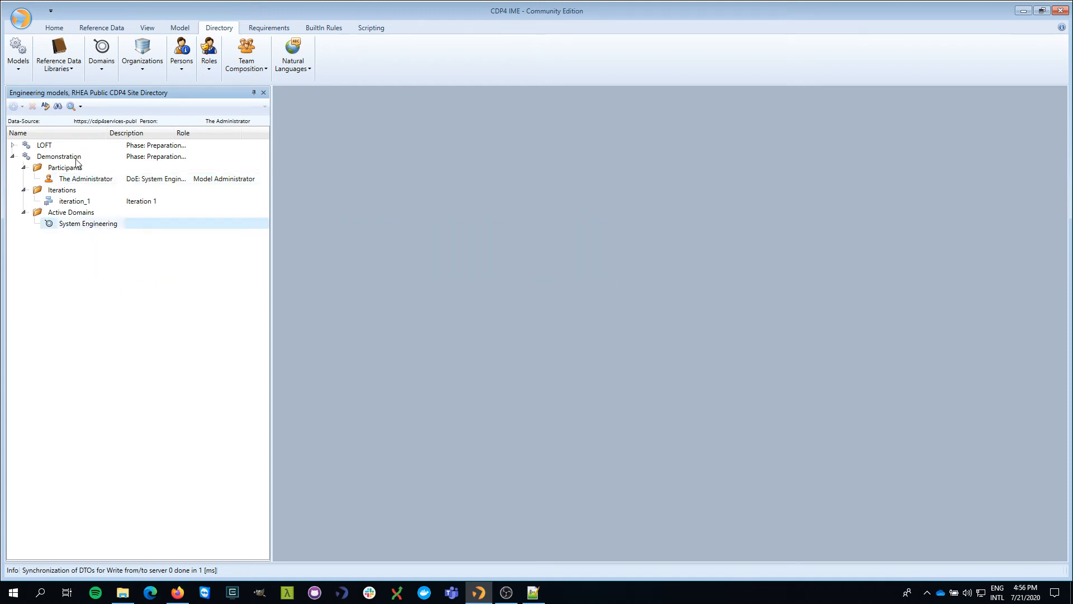
pyautogui.moveTo(78, 161)
pyautogui.click(79, 181)
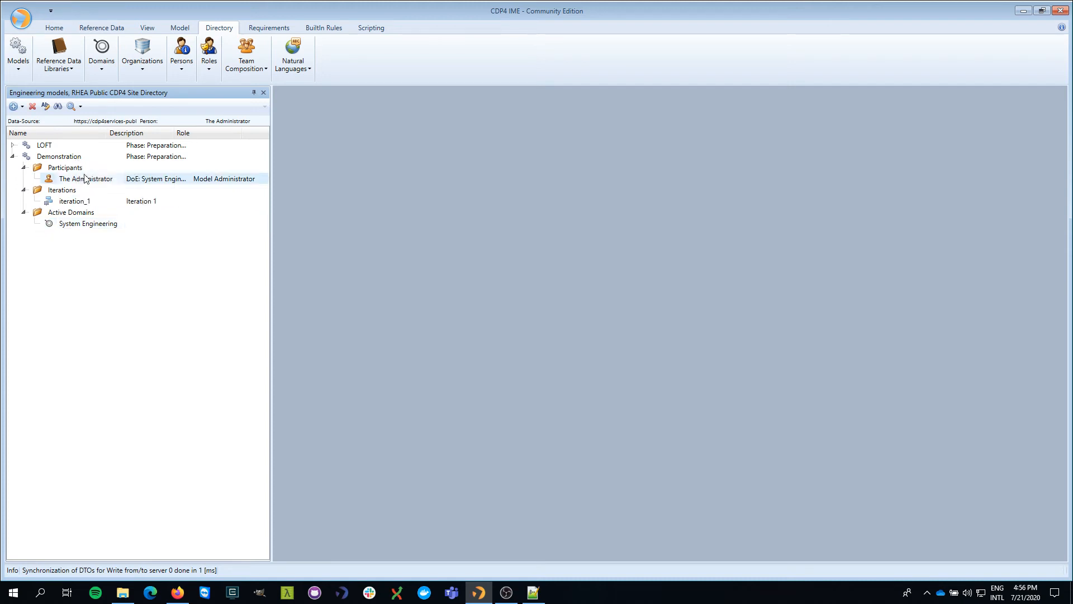
# - Open the persons browser for the connected session and widen it to show its columns
pyautogui.click(182, 59)
pyautogui.click(187, 82)
pyautogui.moveTo(857, 170); pyautogui.dragTo(779, 170)
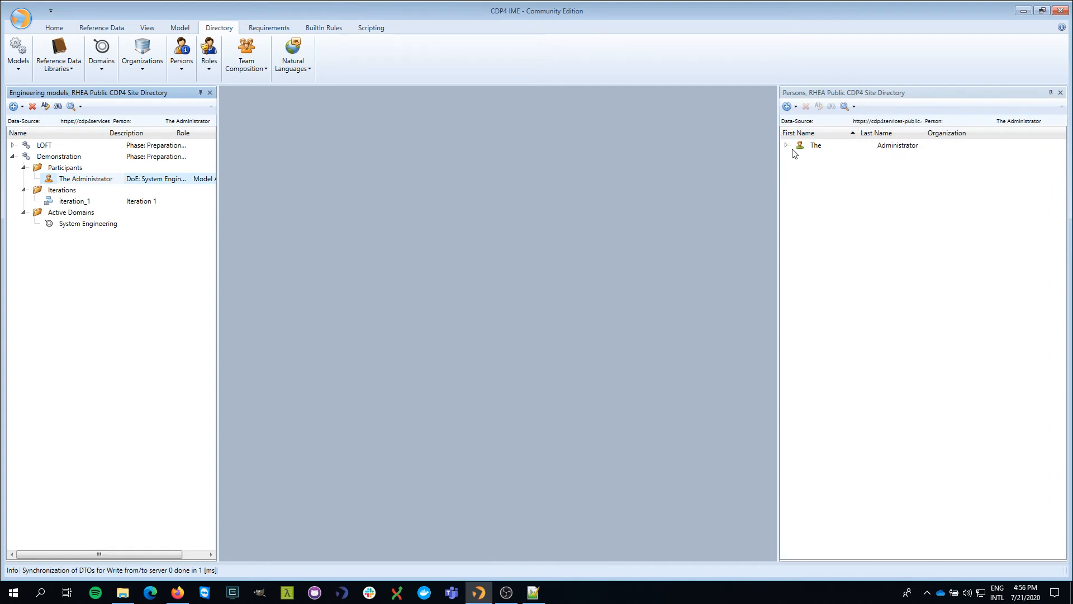
# - Expand the administrator's person entry and check its person role and default domain in the edit form, closing it without changes
pyautogui.click(786, 145)
pyautogui.click(812, 149)
pyautogui.rightClick(812, 149)
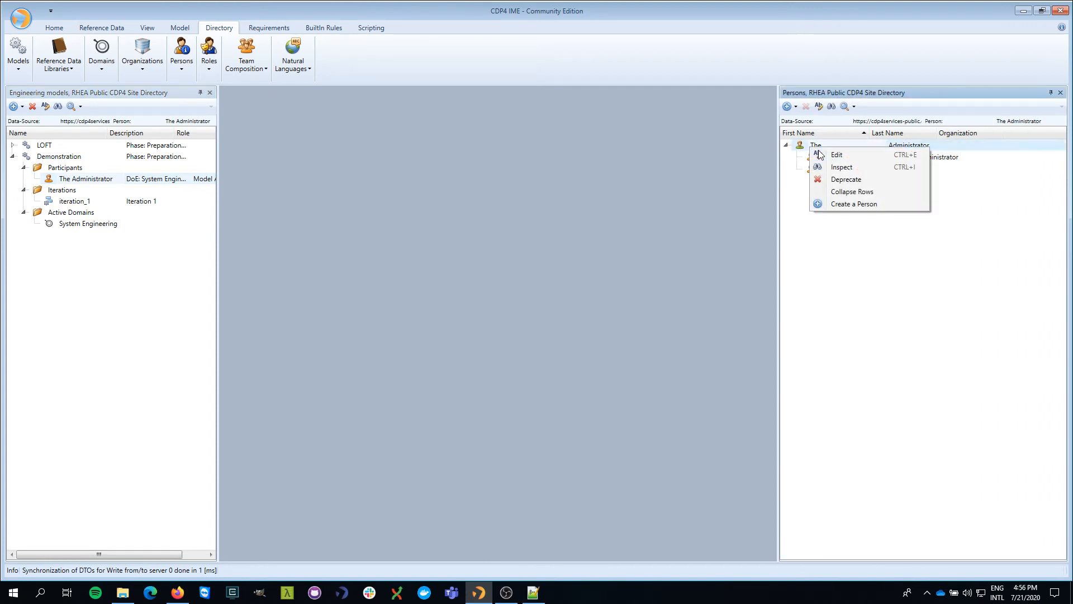
pyautogui.click(828, 153)
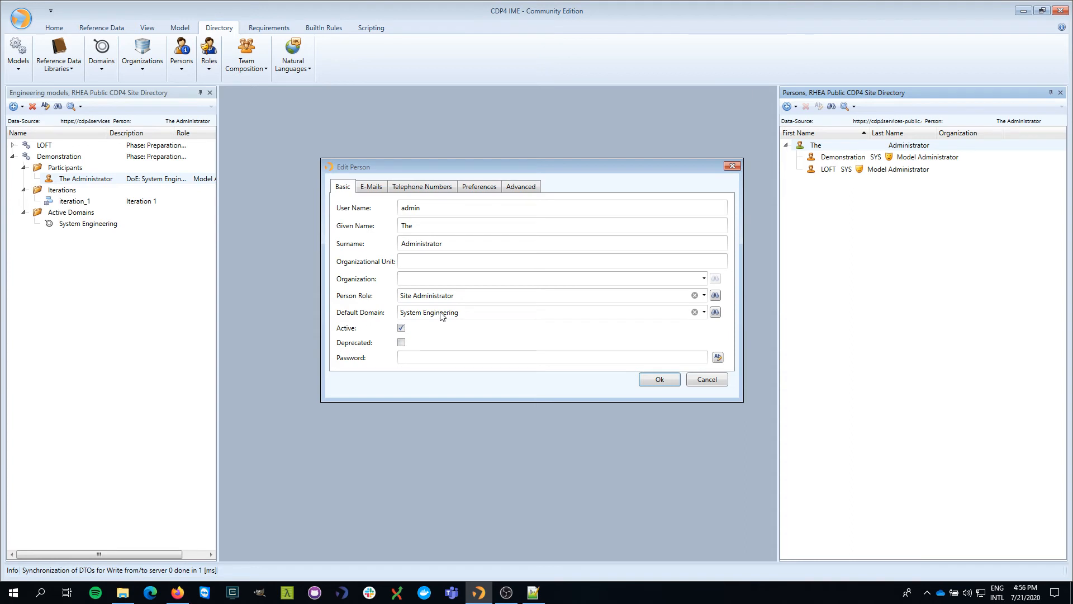
pyautogui.click(708, 380)
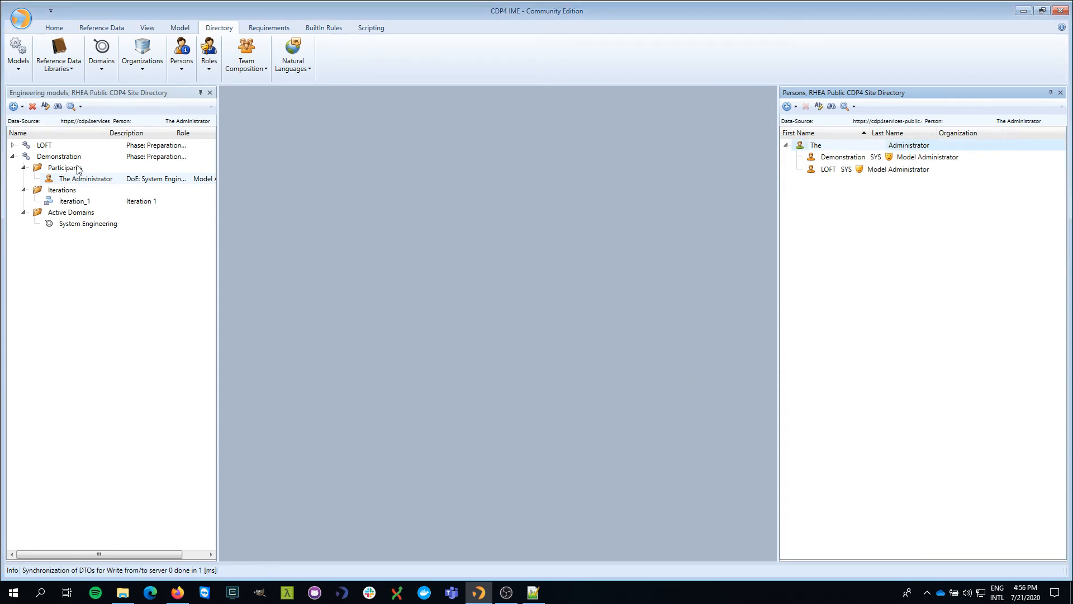
# - Edit the Demonstration model setup and add Communications and Attitude and Orbit Guidance, Navigation and Control as active domains
pyautogui.rightClick(79, 208)
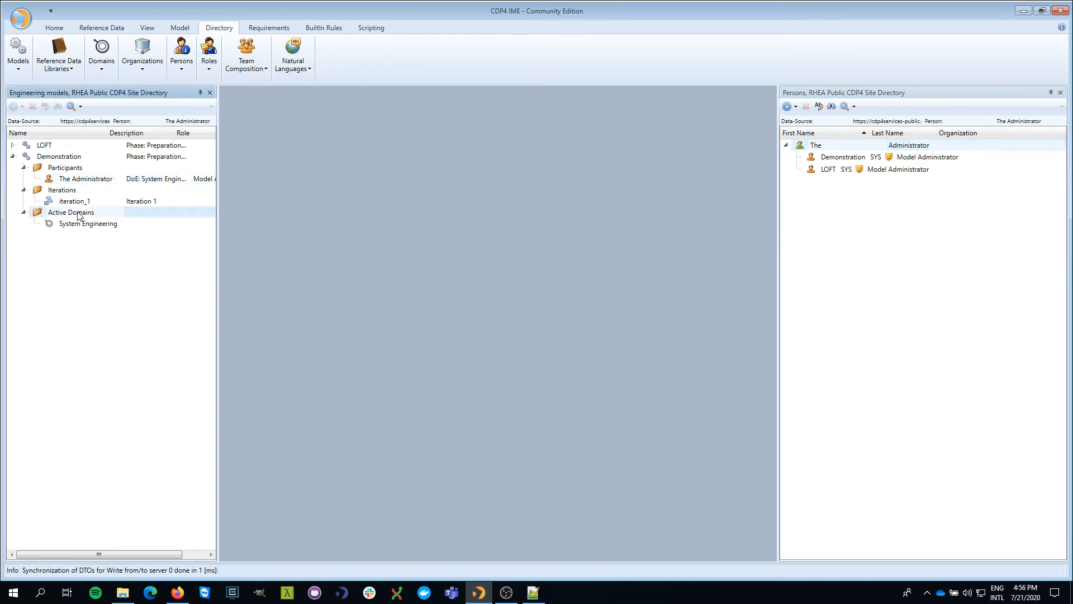
pyautogui.rightClick(66, 159)
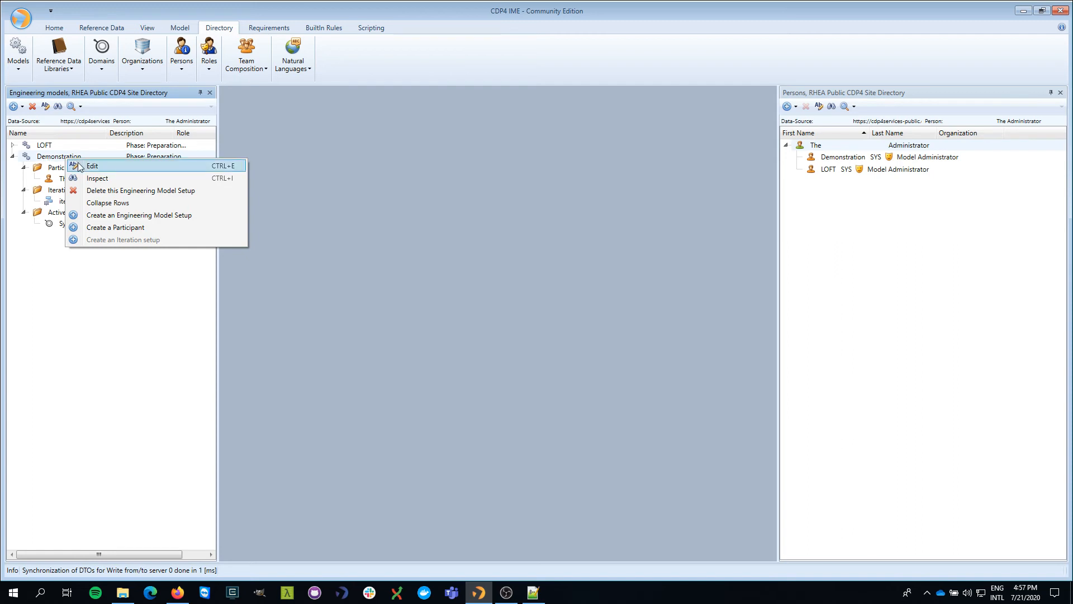
pyautogui.click(107, 180)
pyautogui.click(364, 196)
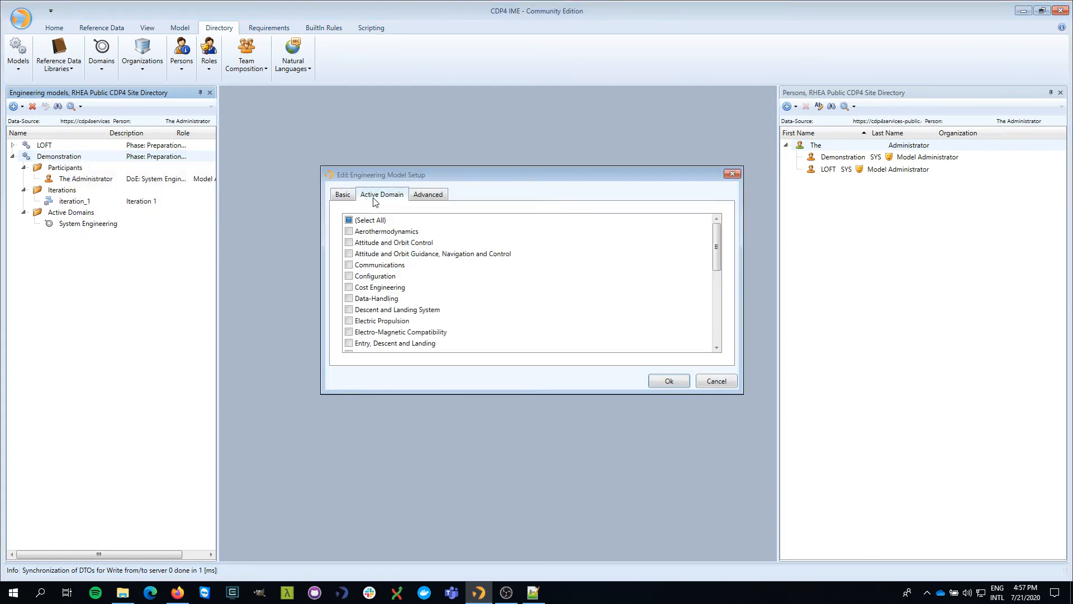
pyautogui.moveTo(471, 180); pyautogui.dragTo(457, 162)
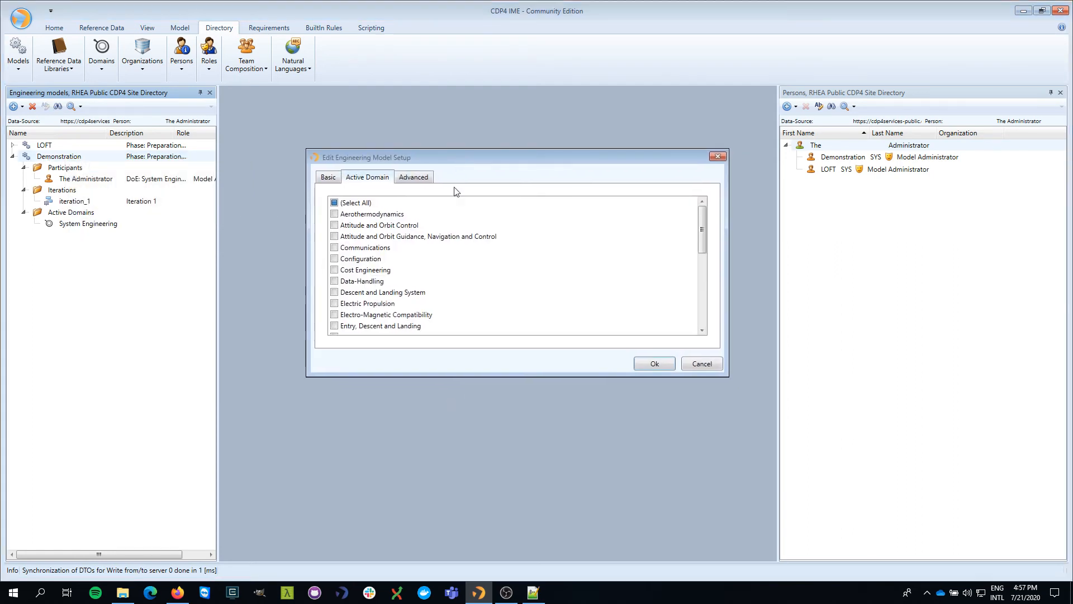
pyautogui.click(393, 249)
pyautogui.click(412, 236)
pyautogui.scroll(-3, 427, 280)
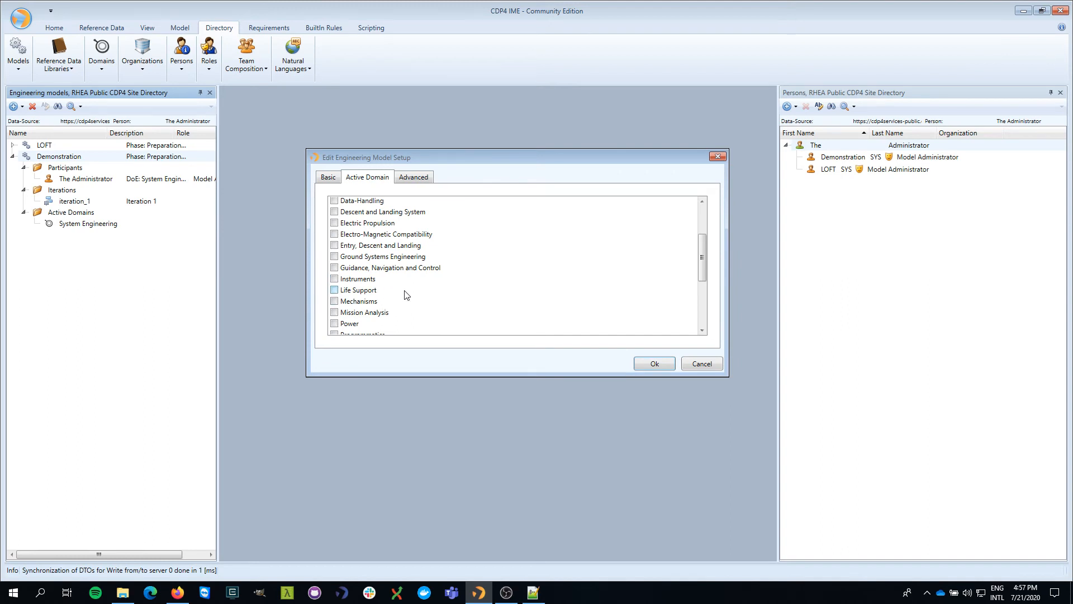
pyautogui.scroll(3, 406, 290)
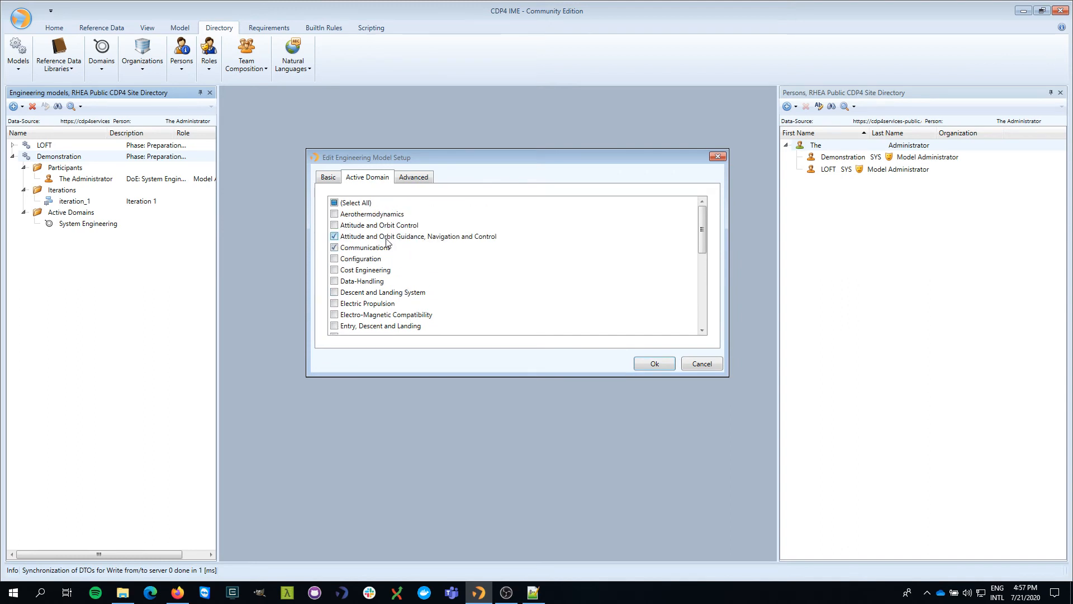
# - Add Cost Engineering, Data-Handling, Power, Thermal and Mission Analysis to the active domains and save the model setup
pyautogui.scroll(-1, 440, 271)
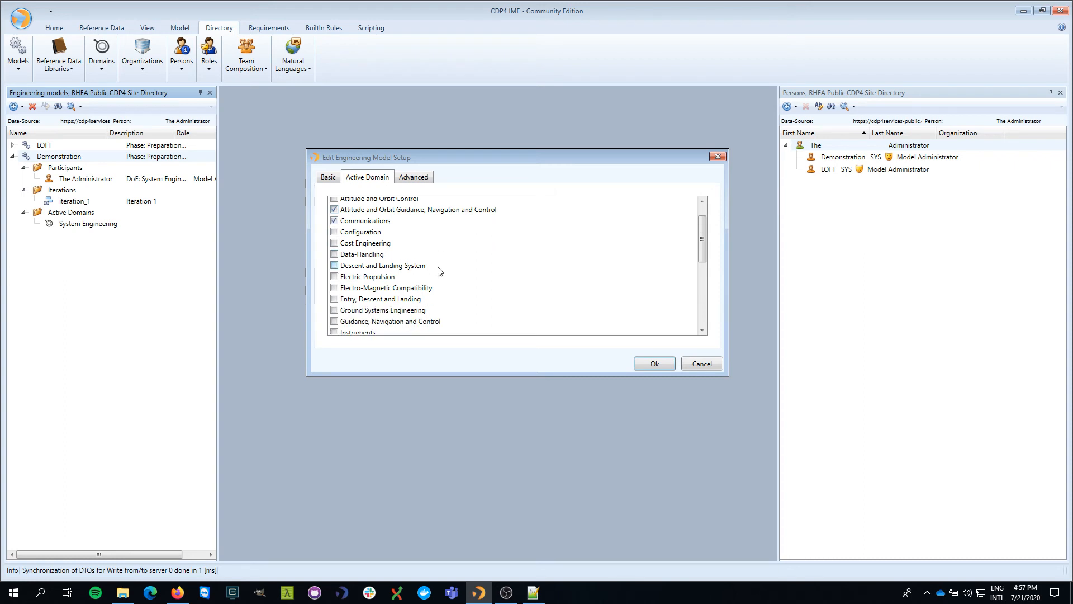
pyautogui.click(380, 244)
pyautogui.scroll(-1, 474, 269)
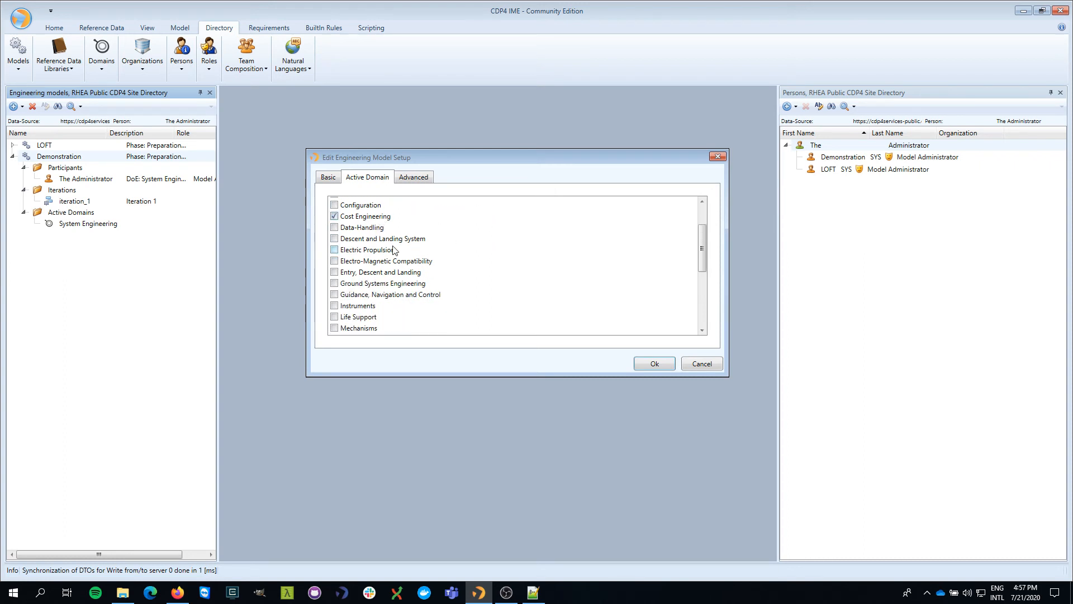
pyautogui.scroll(-2, 490, 273)
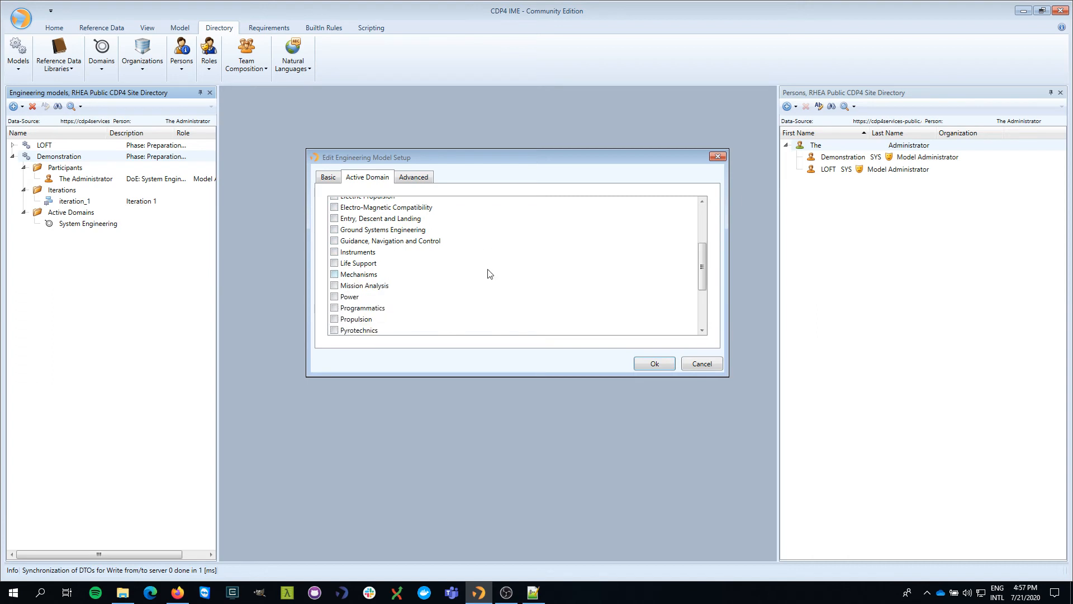
pyautogui.click(361, 300)
pyautogui.scroll(-2, 416, 301)
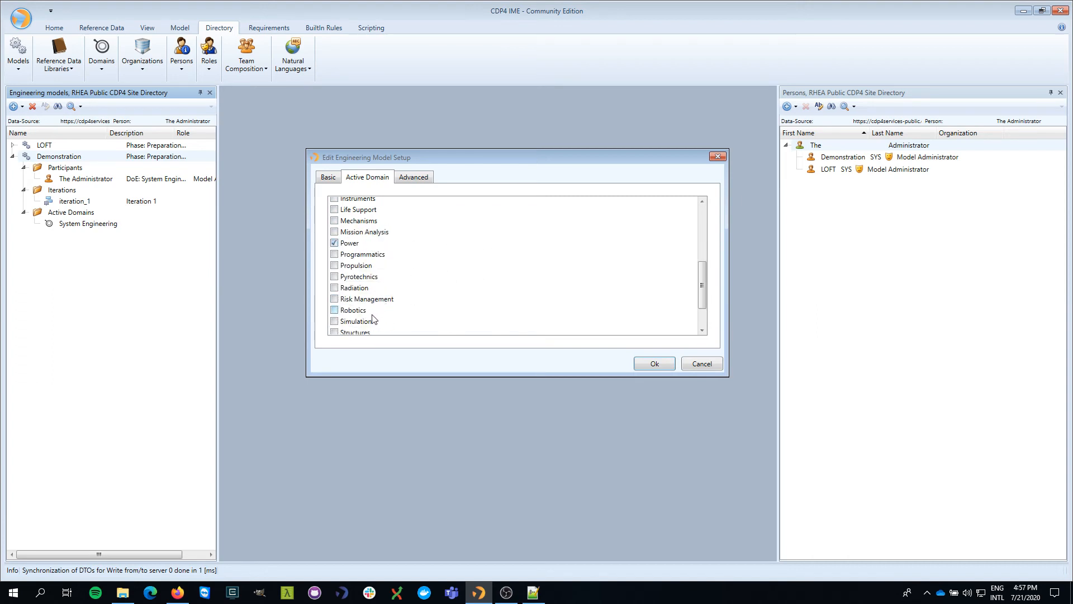
pyautogui.scroll(-1, 380, 320)
pyautogui.click(386, 319)
pyautogui.scroll(1, 366, 330)
pyautogui.click(385, 233)
pyautogui.click(650, 363)
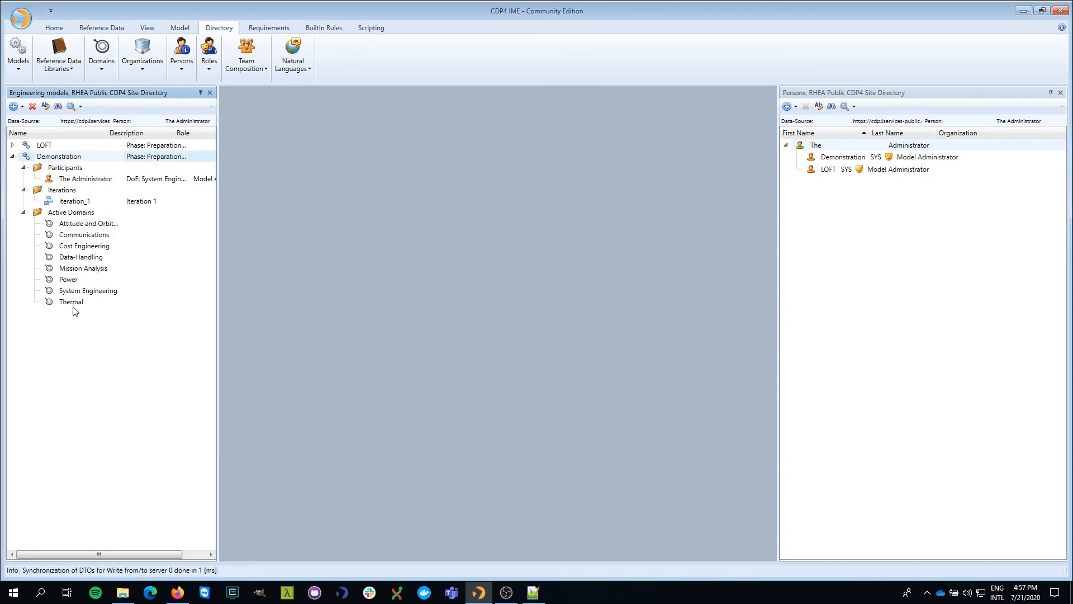
# - Edit the administrator's participant entry in the Demonstration model, assign all listed domains of expertise to it and save
pyautogui.click(91, 179)
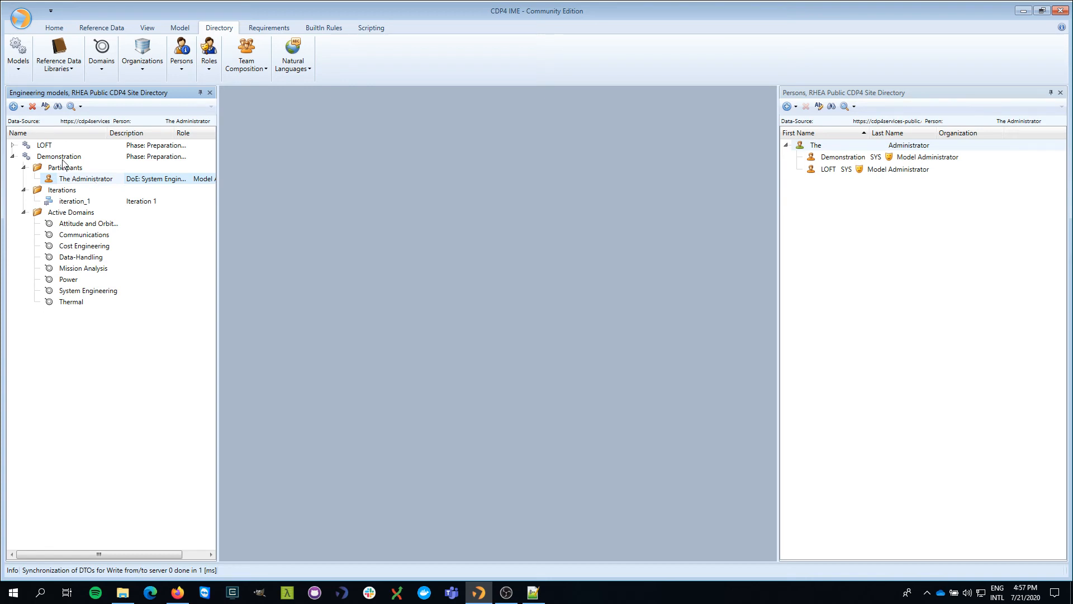
pyautogui.rightClick(66, 178)
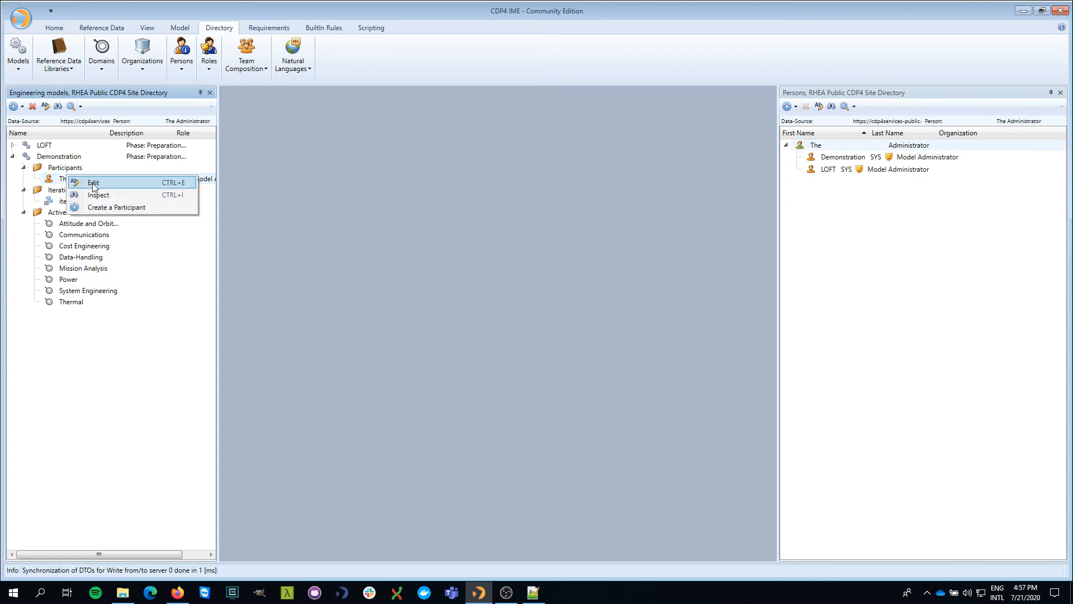
pyautogui.click(89, 180)
pyautogui.moveTo(438, 166); pyautogui.dragTo(390, 148)
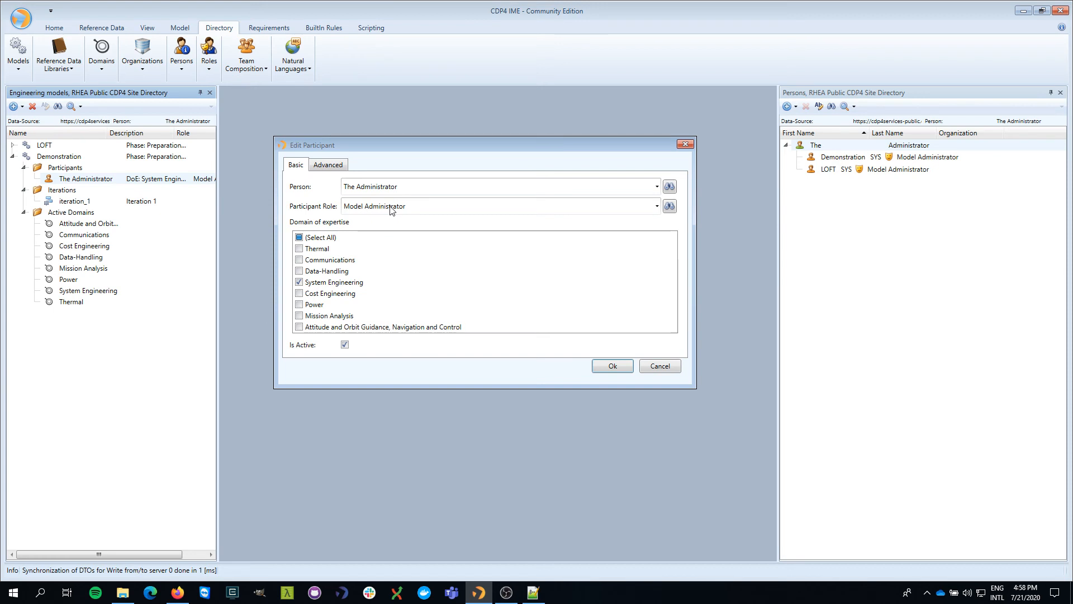
pyautogui.moveTo(413, 148); pyautogui.dragTo(414, 139)
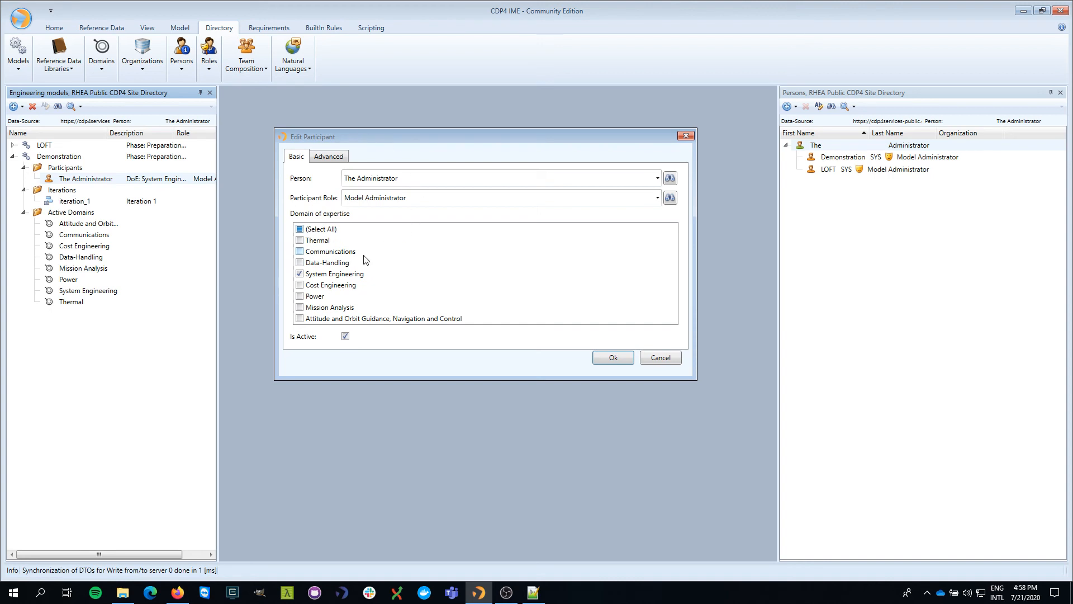
pyautogui.click(325, 230)
pyautogui.click(614, 357)
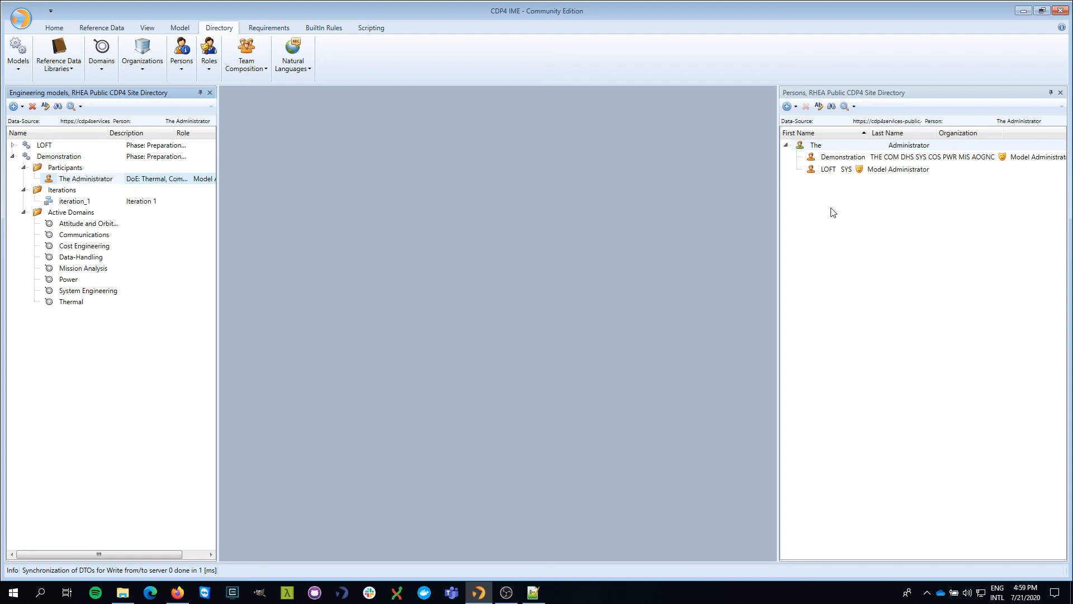
# - Check the administrator's domains for Demonstration in the widened persons browser, and close the persons and engineering models browsers
pyautogui.click(843, 163)
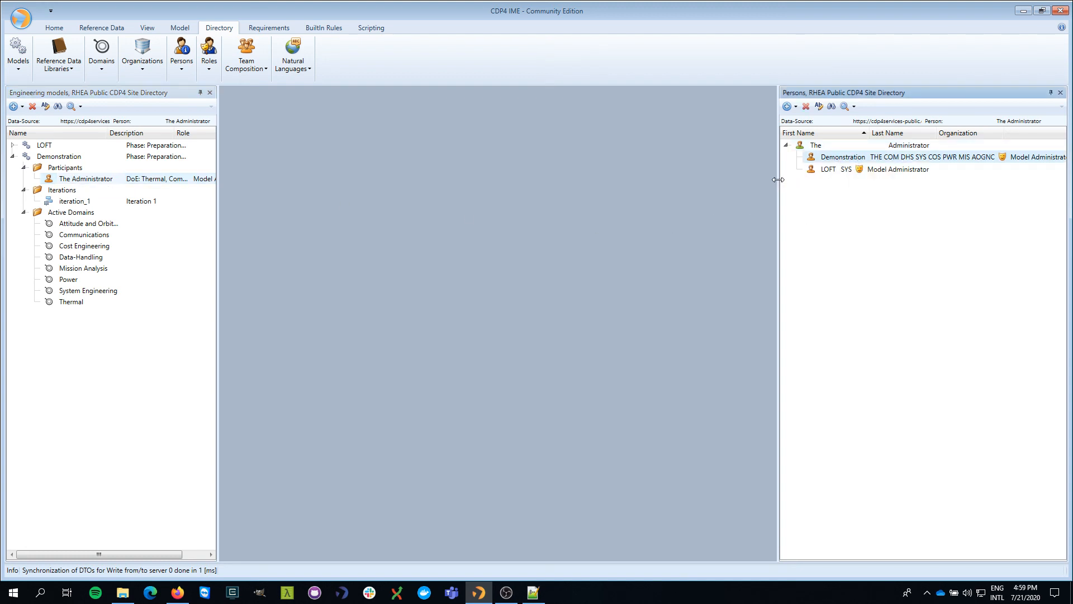
pyautogui.moveTo(781, 179); pyautogui.dragTo(660, 180)
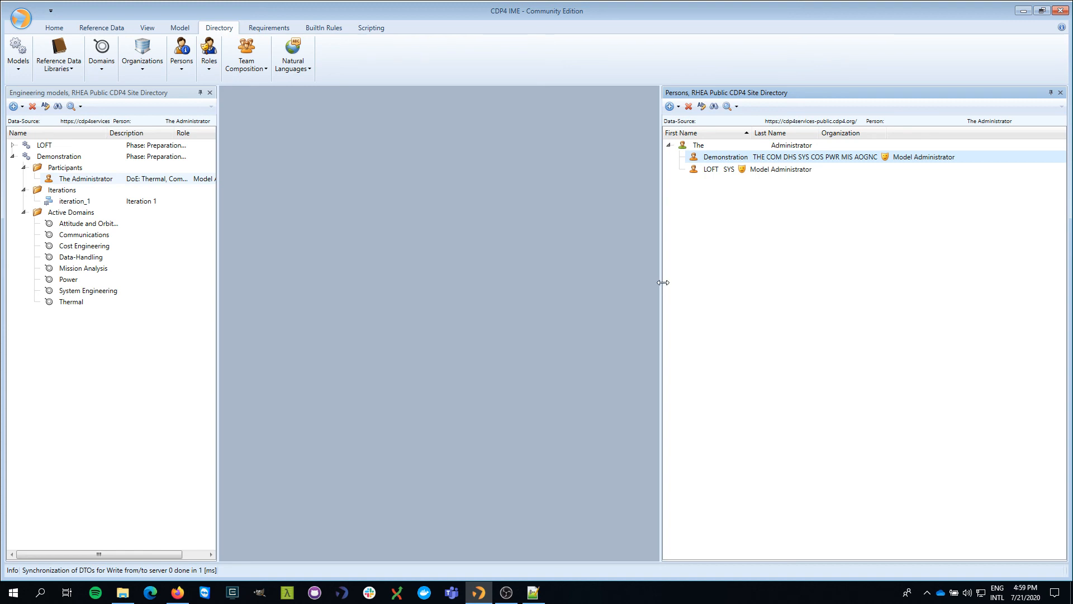
pyautogui.moveTo(663, 288); pyautogui.dragTo(743, 285)
pyautogui.click(1061, 92)
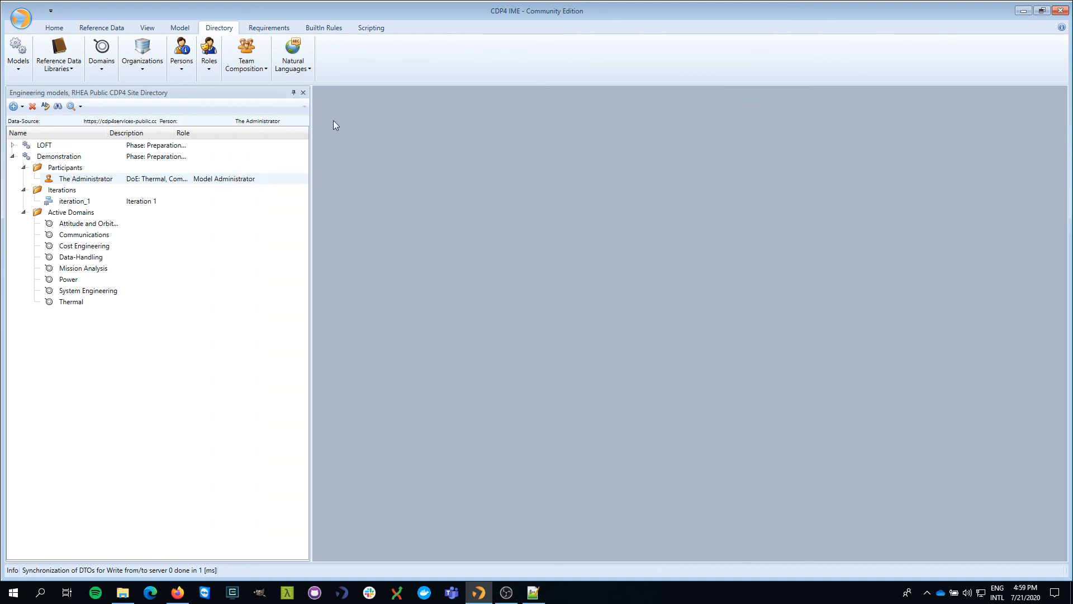
pyautogui.click(303, 93)
# - Open iteration_1 of the Demonstration model with System Engineering as the domain of expertise
pyautogui.click(54, 28)
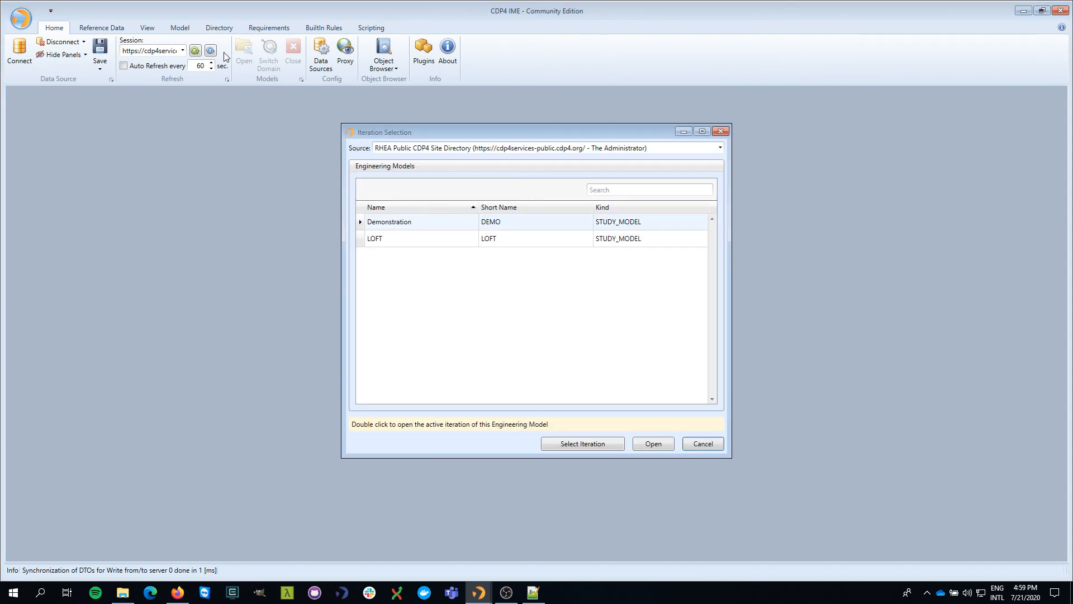
pyautogui.click(438, 224)
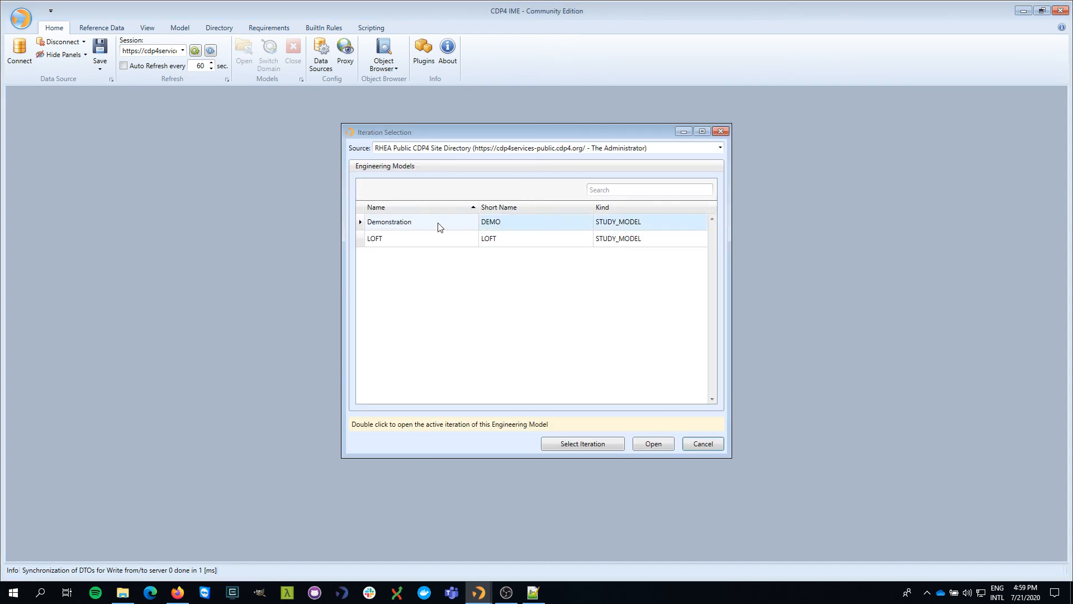
pyautogui.click(575, 448)
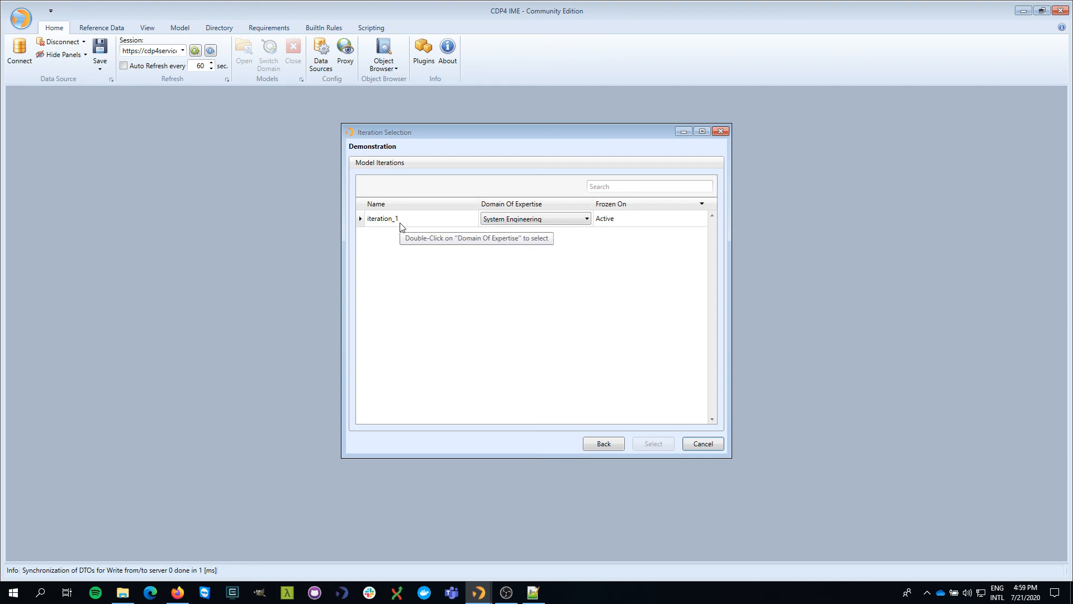
pyautogui.doubleClick(588, 219)
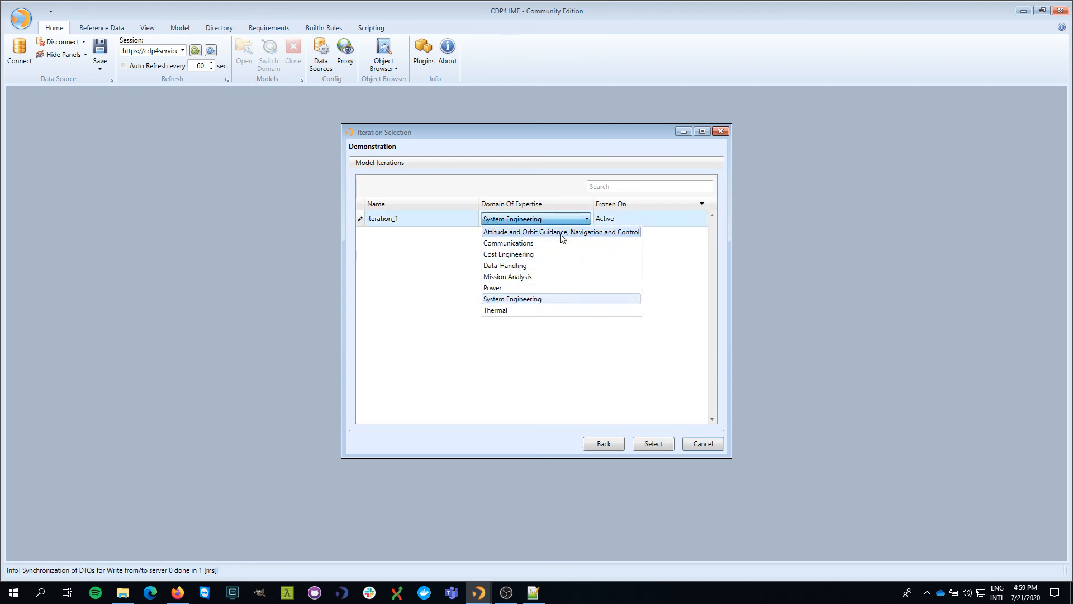
pyautogui.click(543, 300)
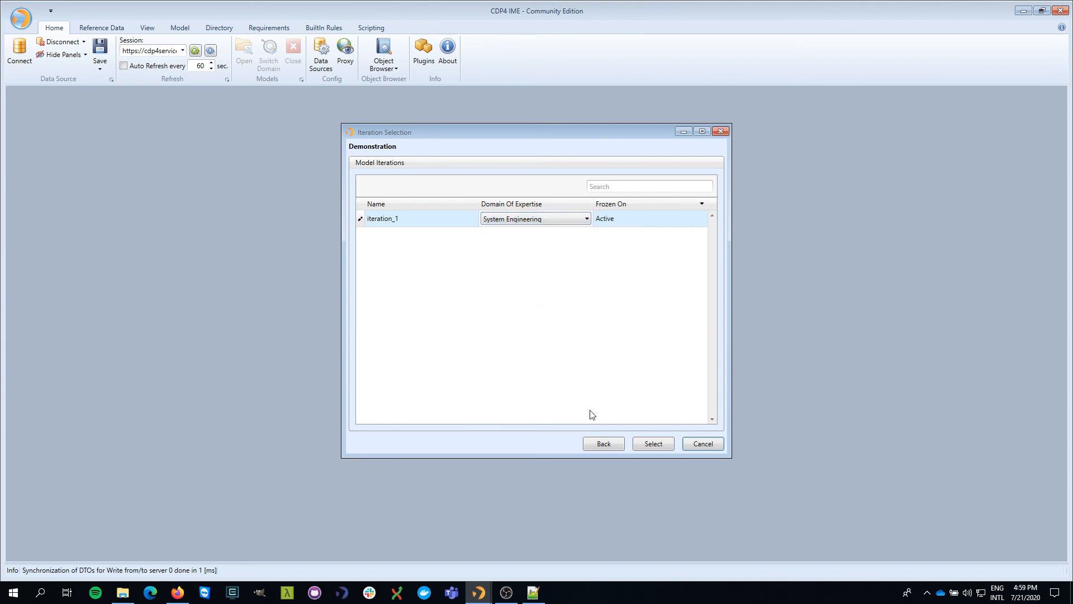
pyautogui.click(664, 447)
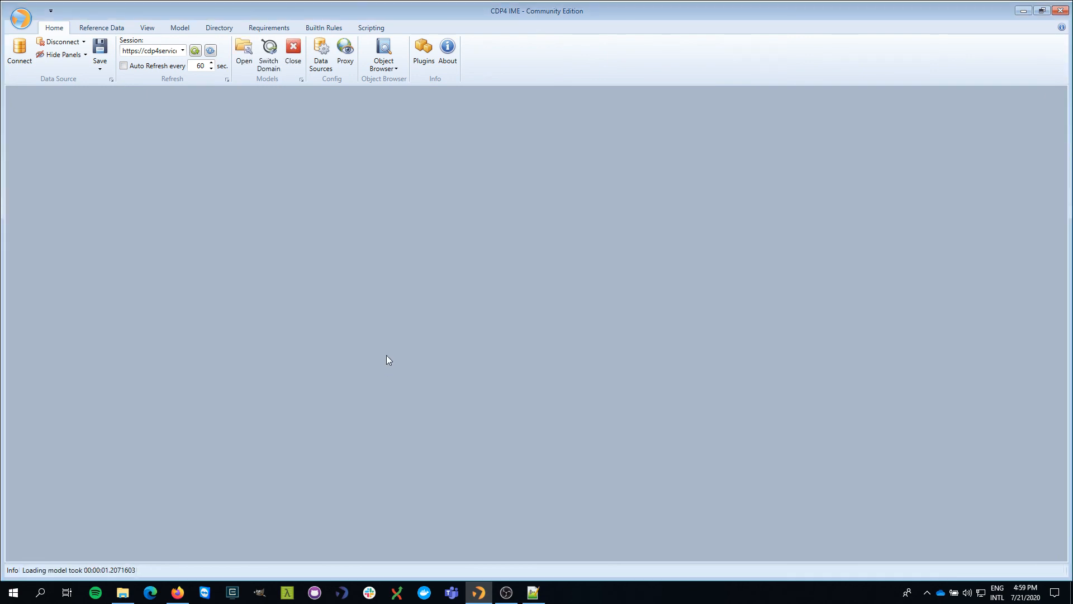
# - Open the element definitions browser and the Option 1 product tree for the Demonstration model's iteration 1
pyautogui.click(176, 31)
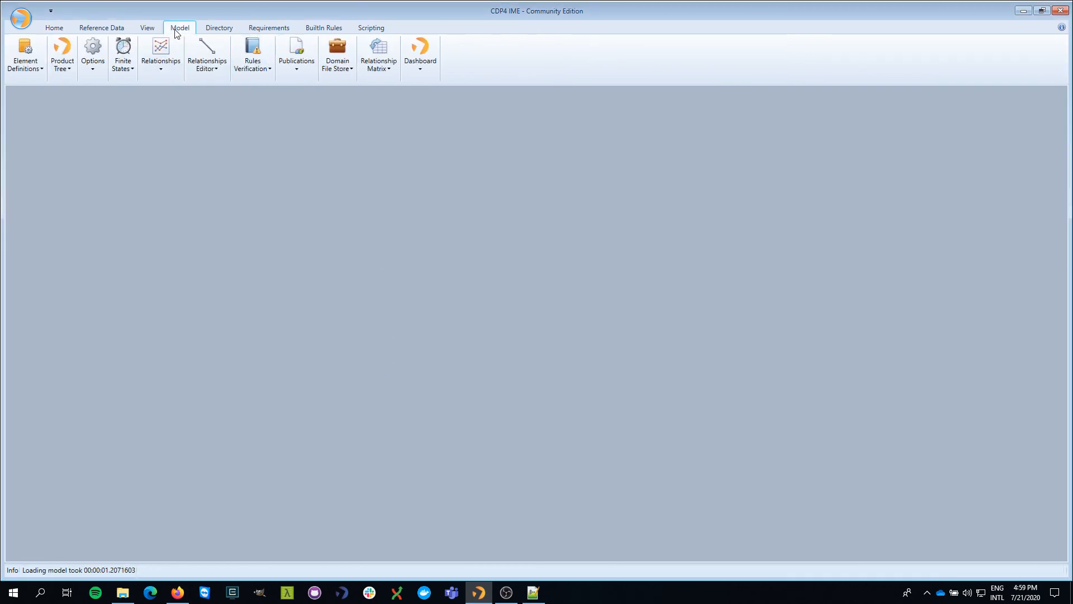
pyautogui.click(21, 73)
pyautogui.click(32, 112)
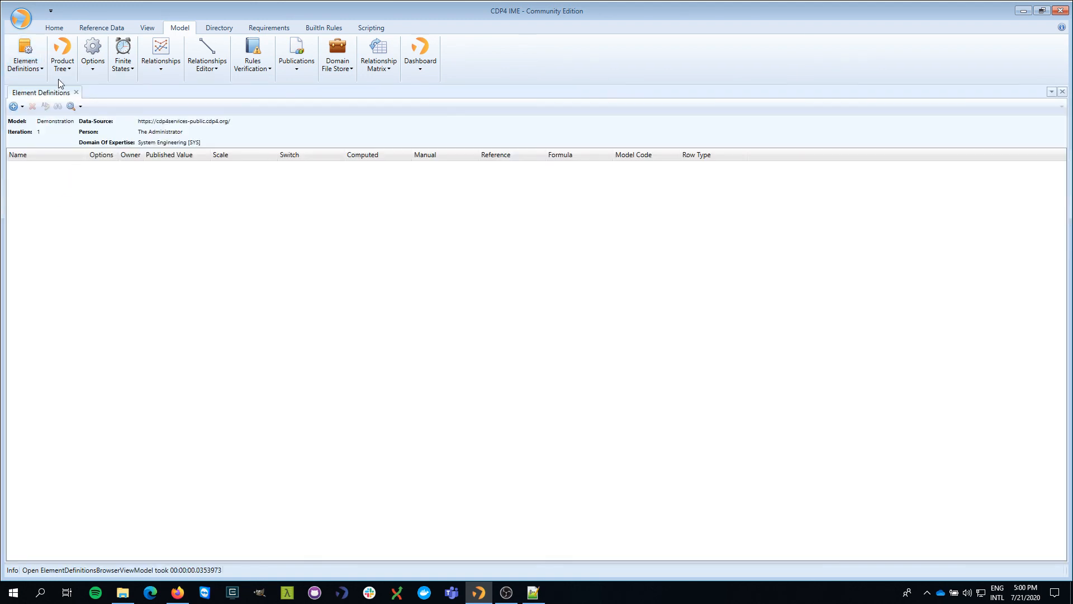
pyautogui.click(62, 66)
pyautogui.click(73, 111)
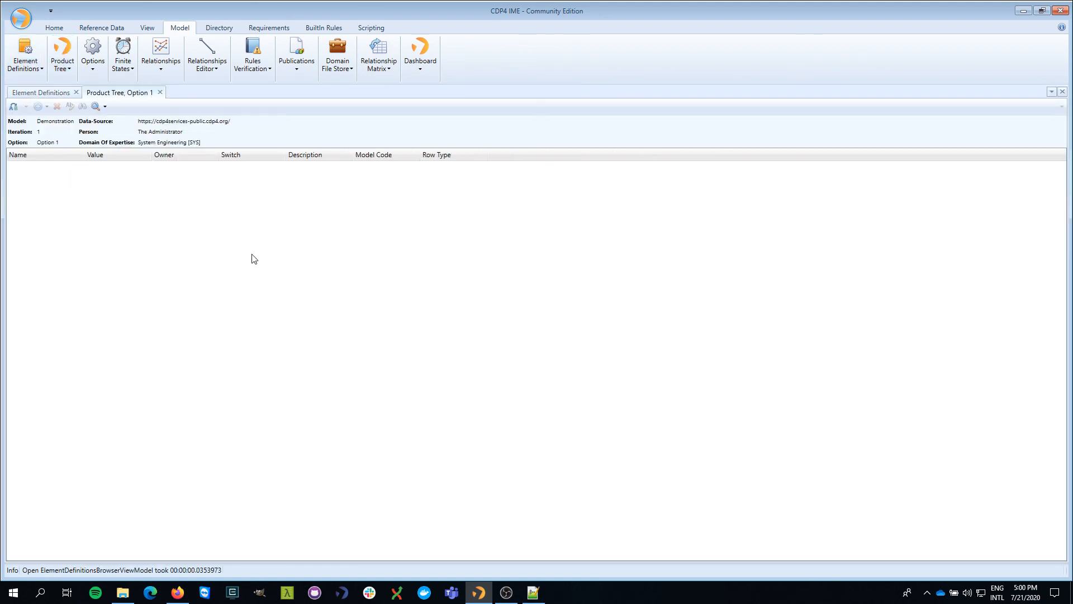